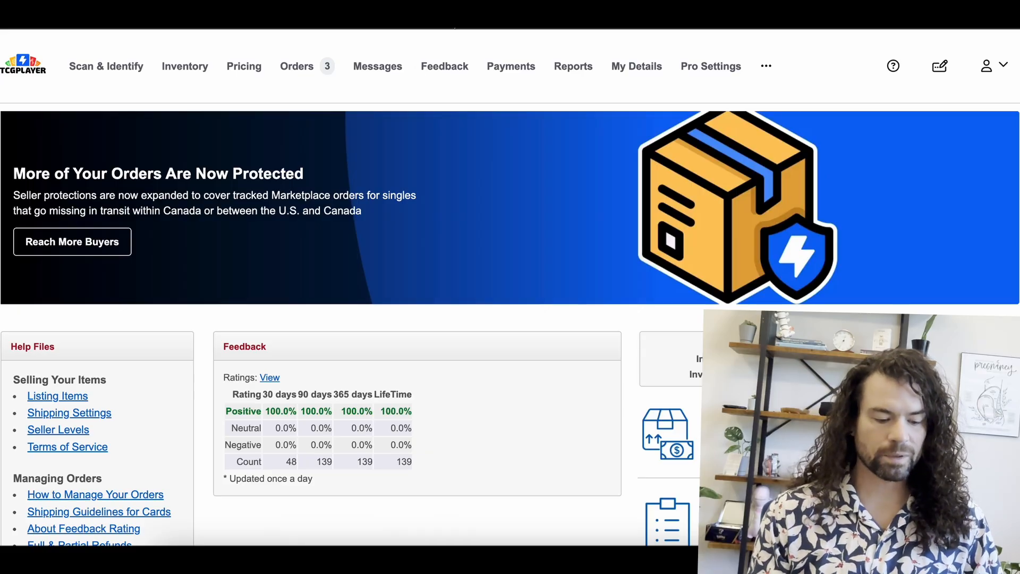
Step: Open the filtered CSV price export and set its category to Pokemon and its set to Noble Victories
click(247, 71)
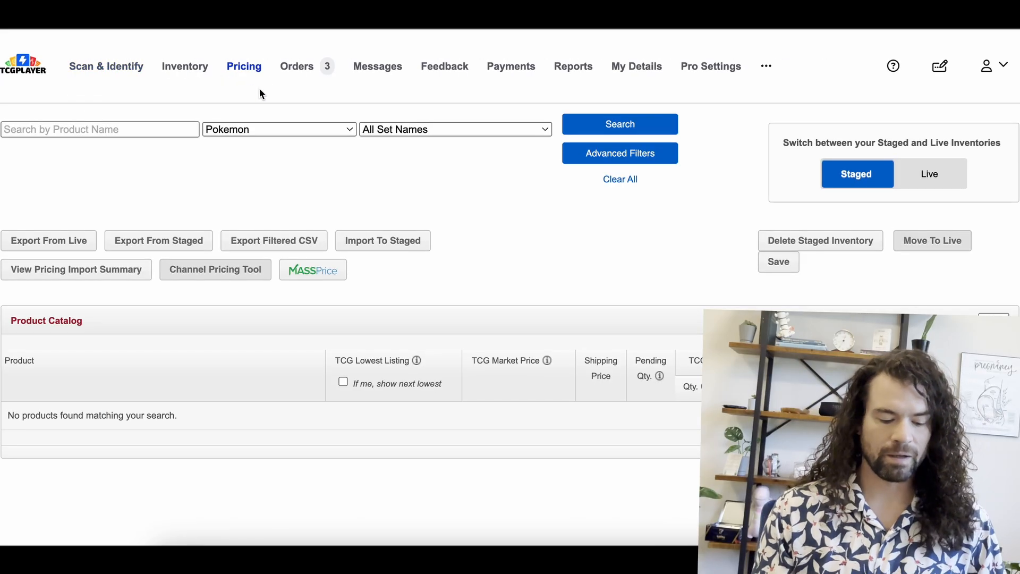
click(284, 240)
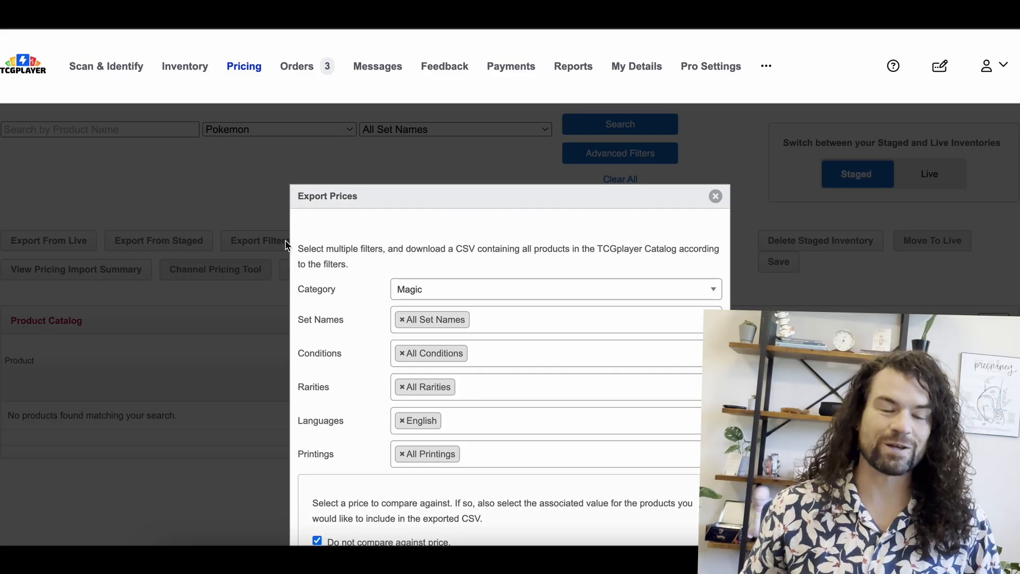
click(425, 289)
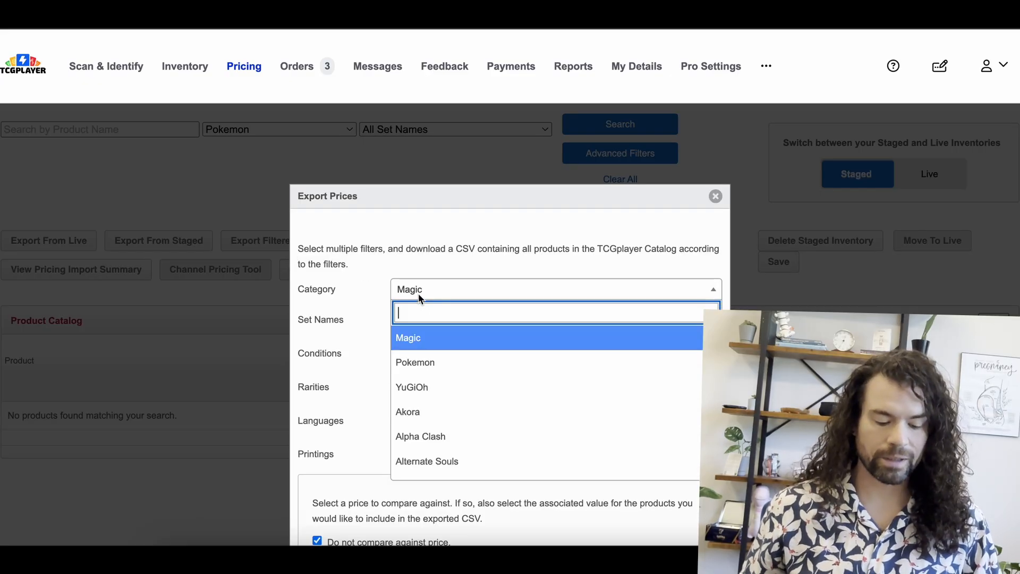
click(432, 371)
click(497, 317)
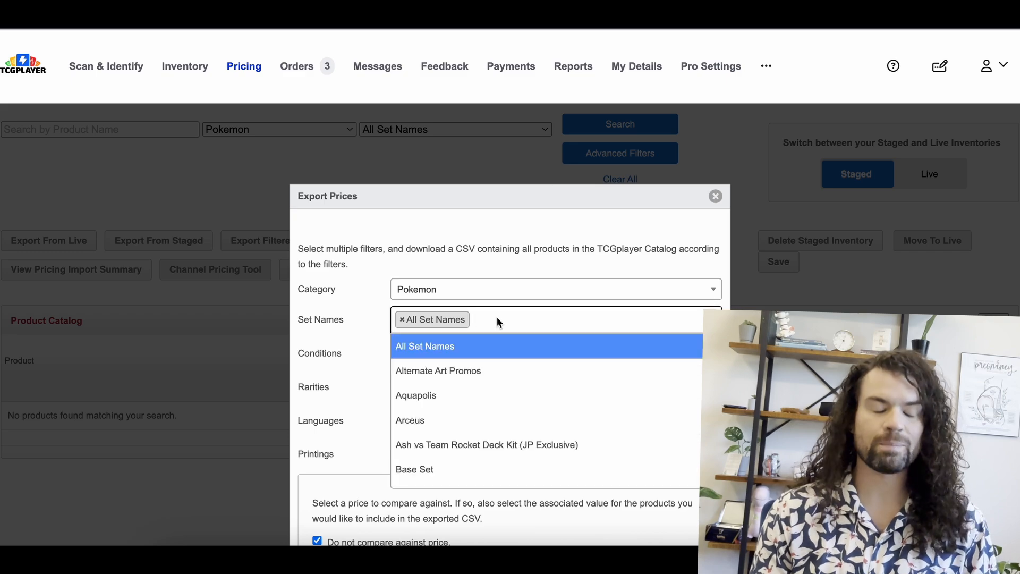
text(no)
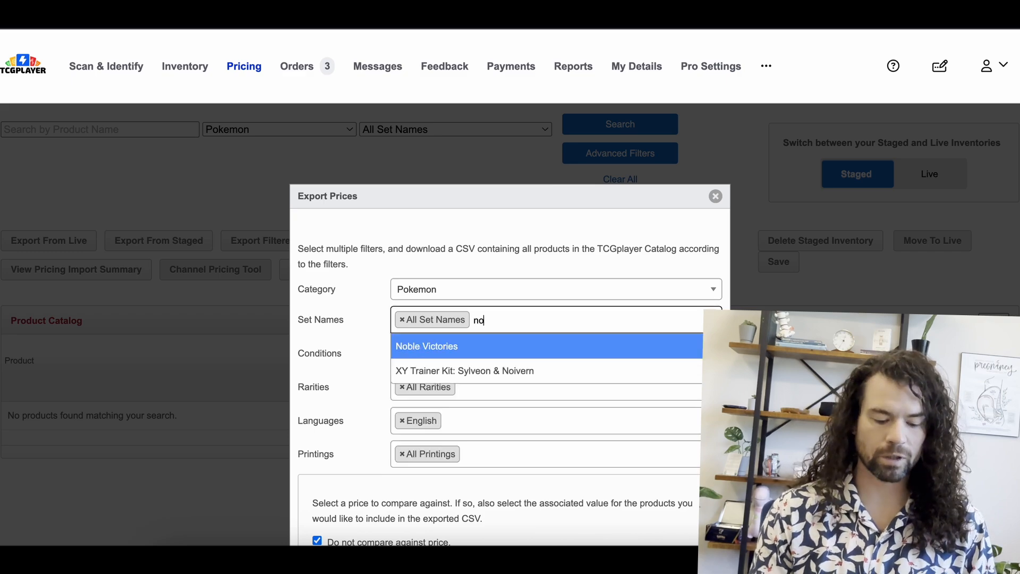
click(480, 354)
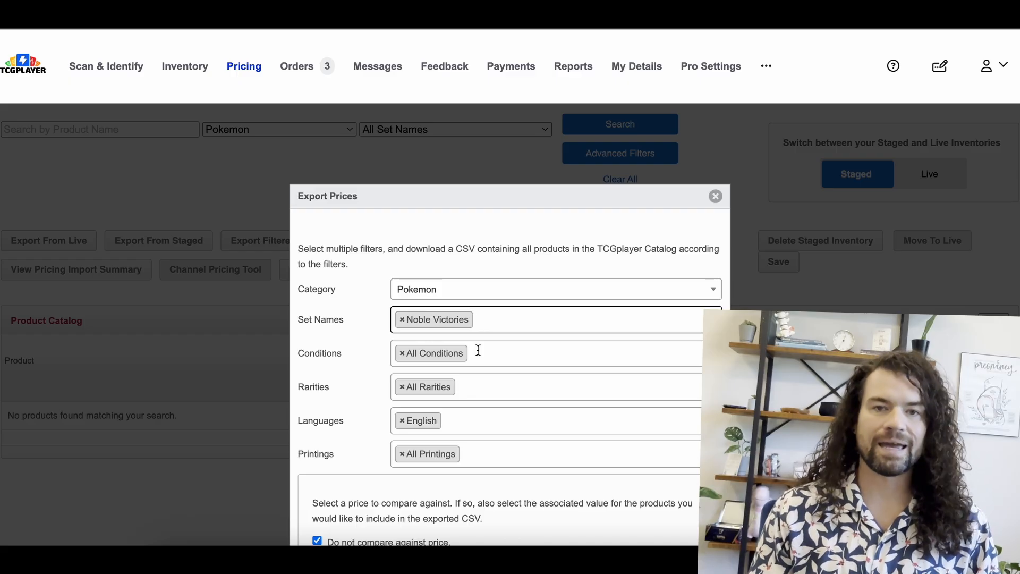
text(ph)
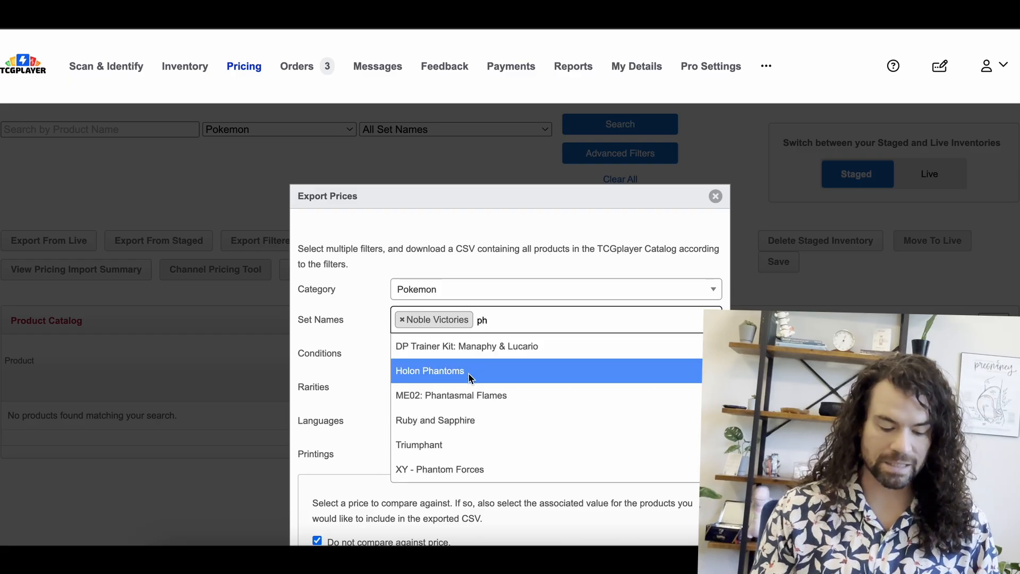
click(471, 394)
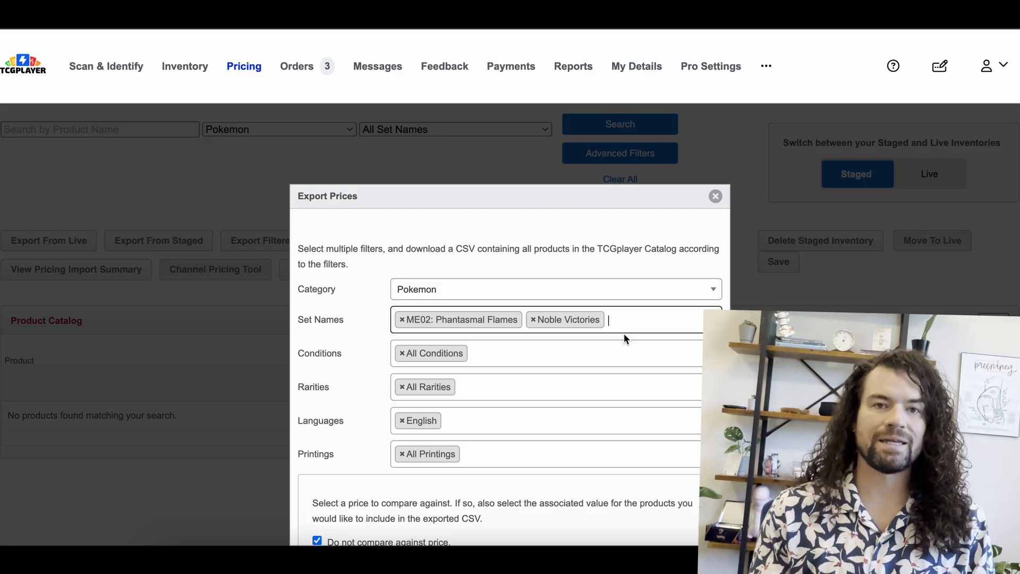
click(533, 319)
click(402, 320)
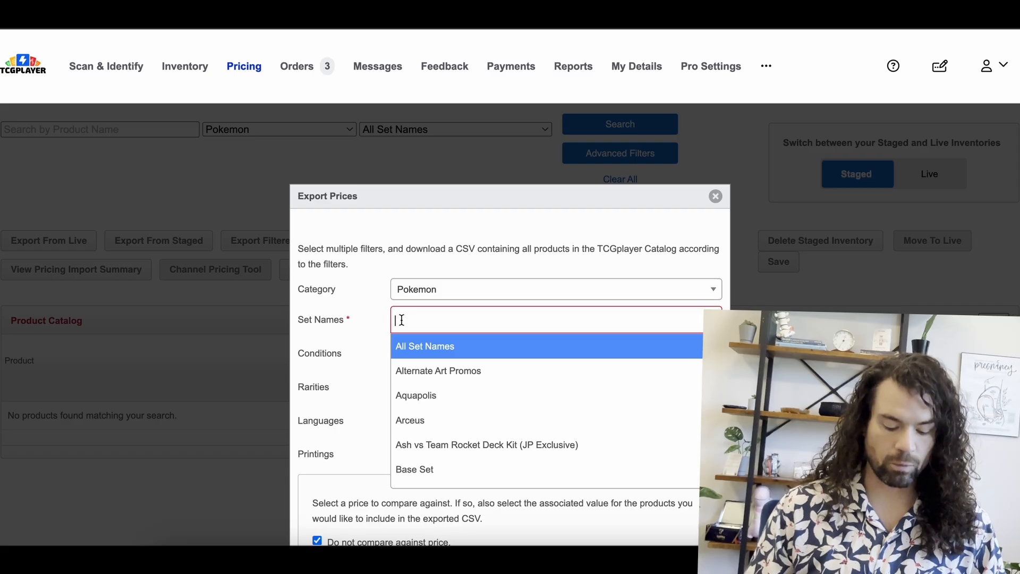
text(noble)
click(419, 350)
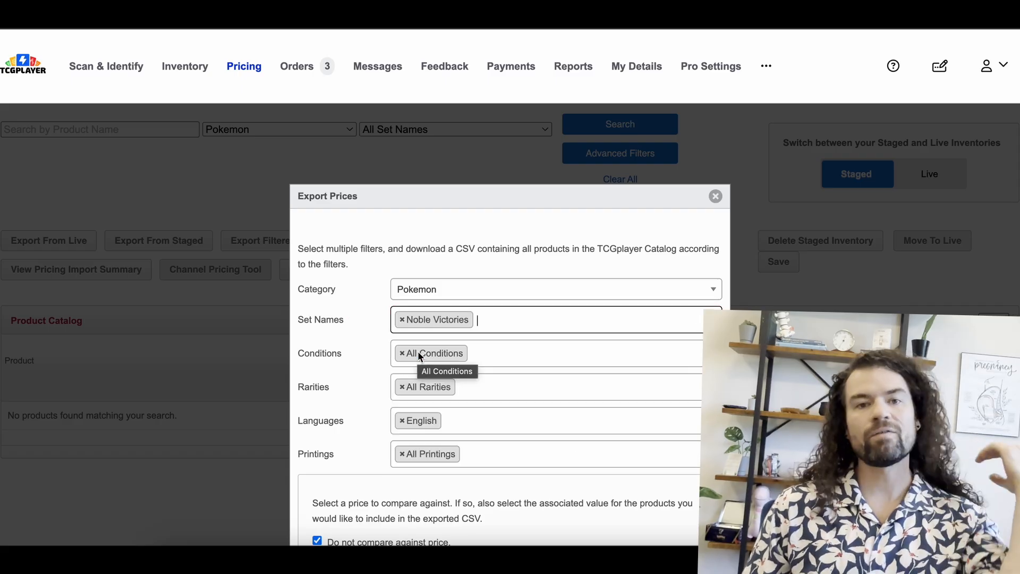
Step: Restrict the export to Near Mint condition and Normal printings
click(485, 354)
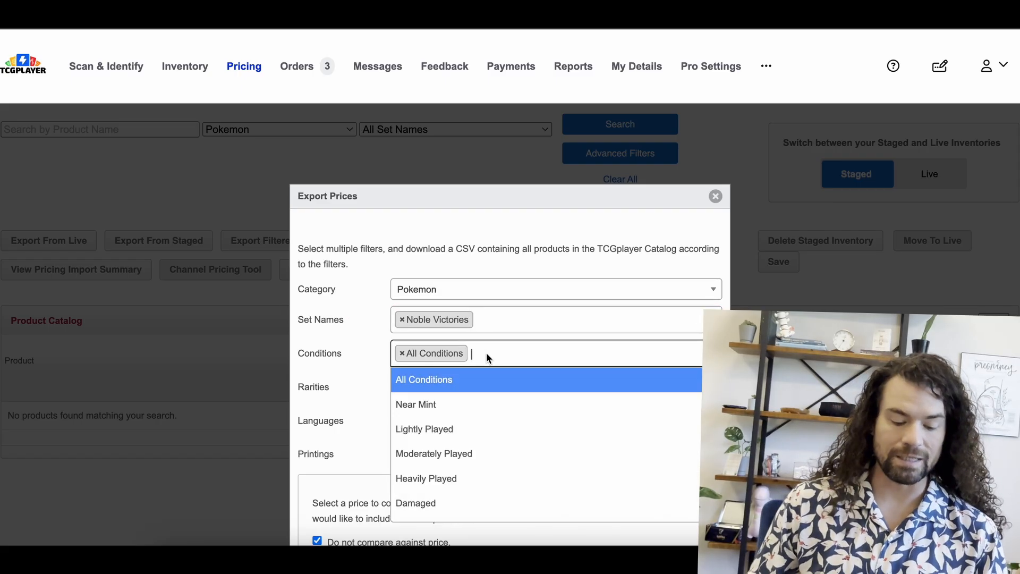
click(472, 407)
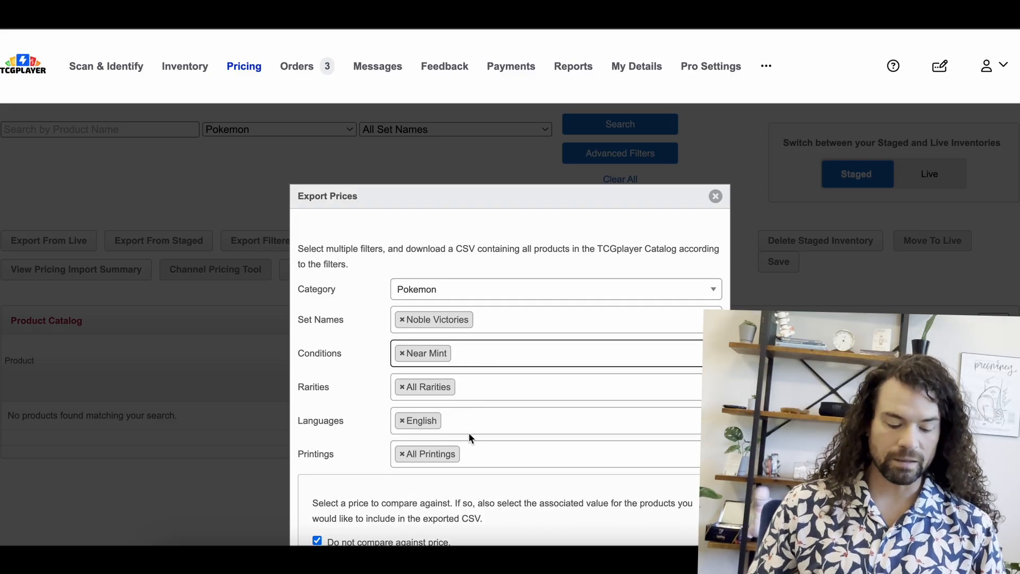
click(471, 455)
click(445, 324)
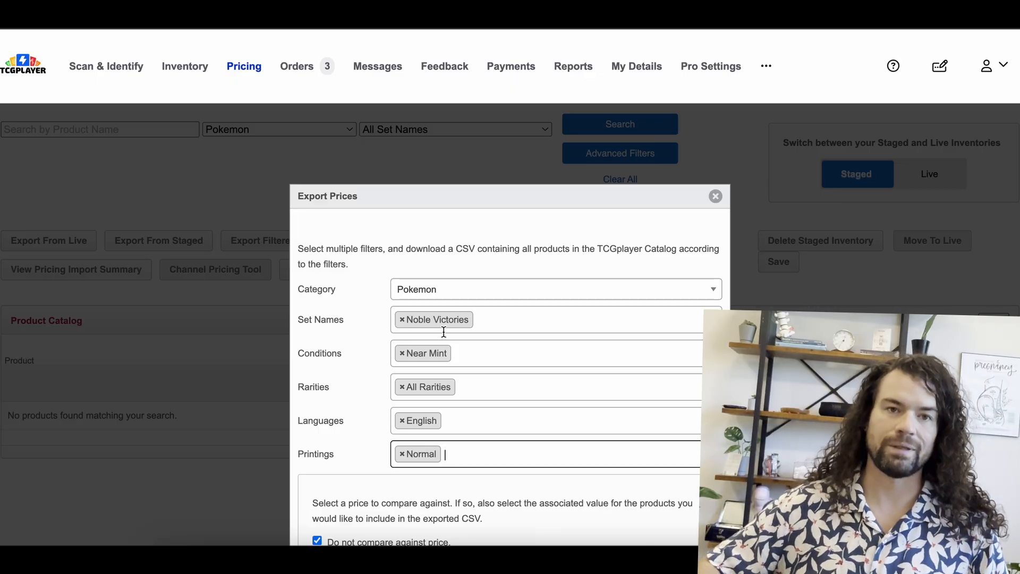
Step: Export the filtered CSV, open the downloaded file in Numbers and move its window fully into view
scroll(443, 331, down, 4)
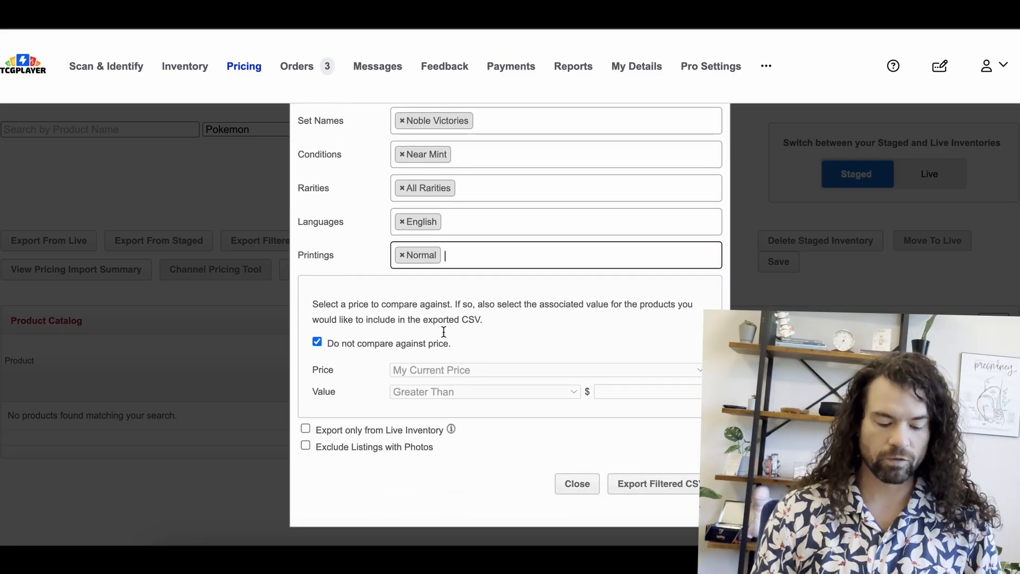
click(658, 488)
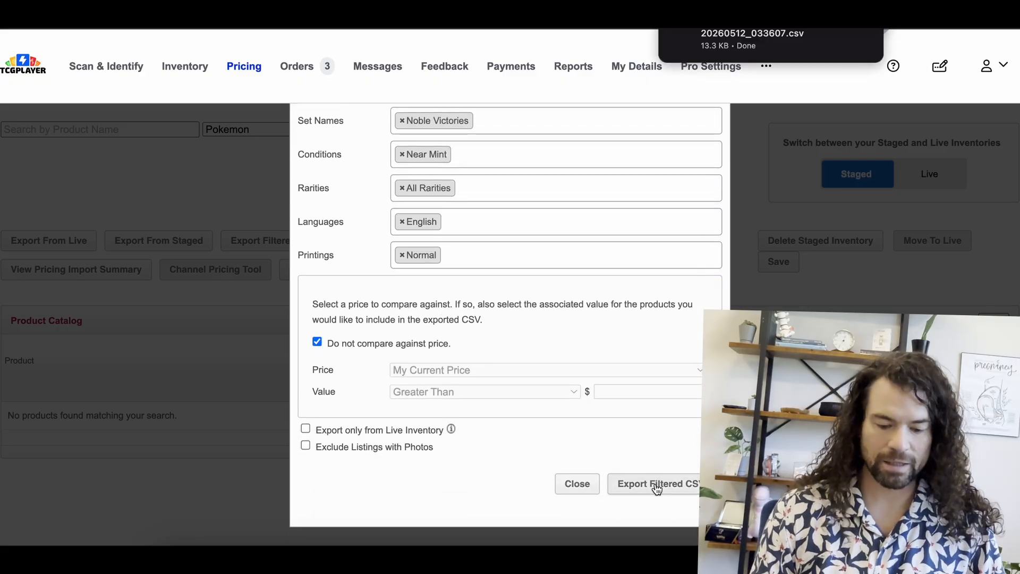
click(722, 51)
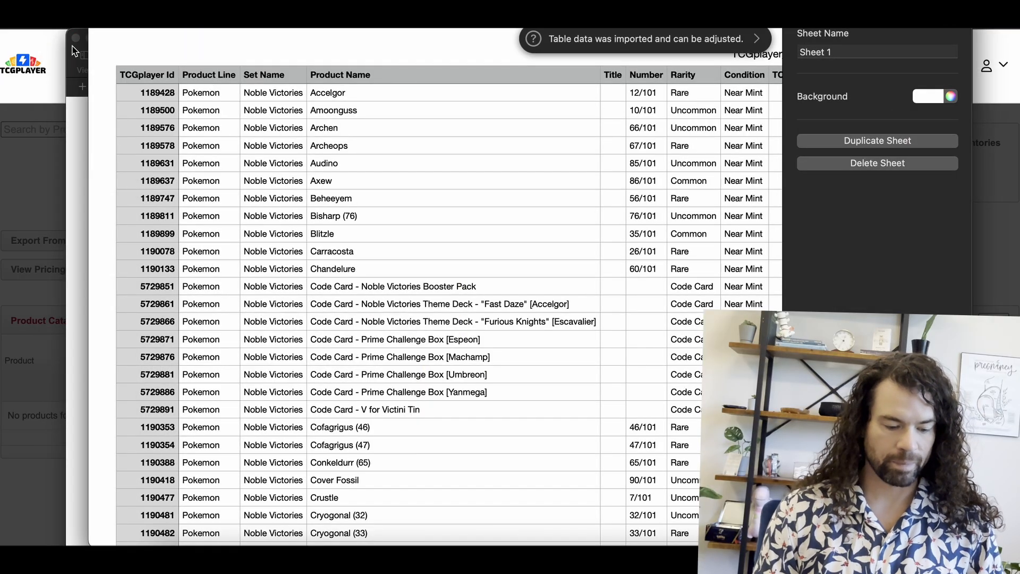
click(76, 38)
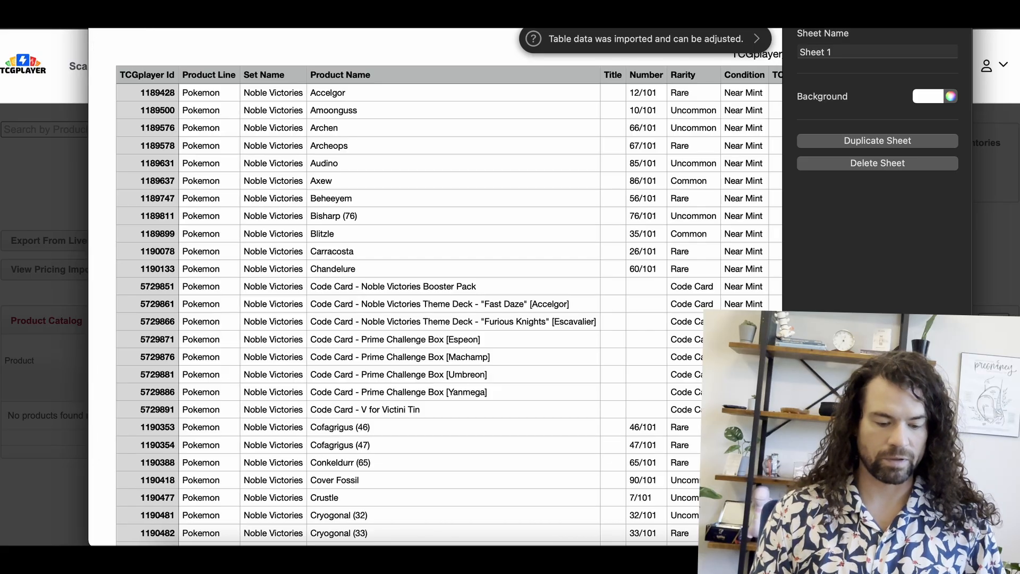
drag(234, 2, 213, 67)
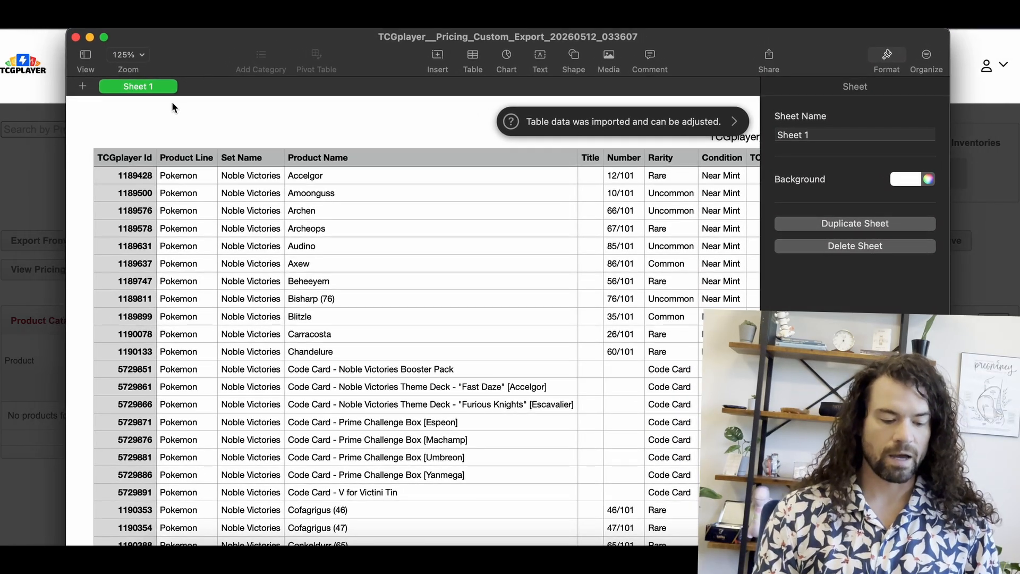
Step: Narrow the TCGplayer Id, Product Line and Set Name columns of the exported table
click(147, 131)
drag(154, 116, 100, 113)
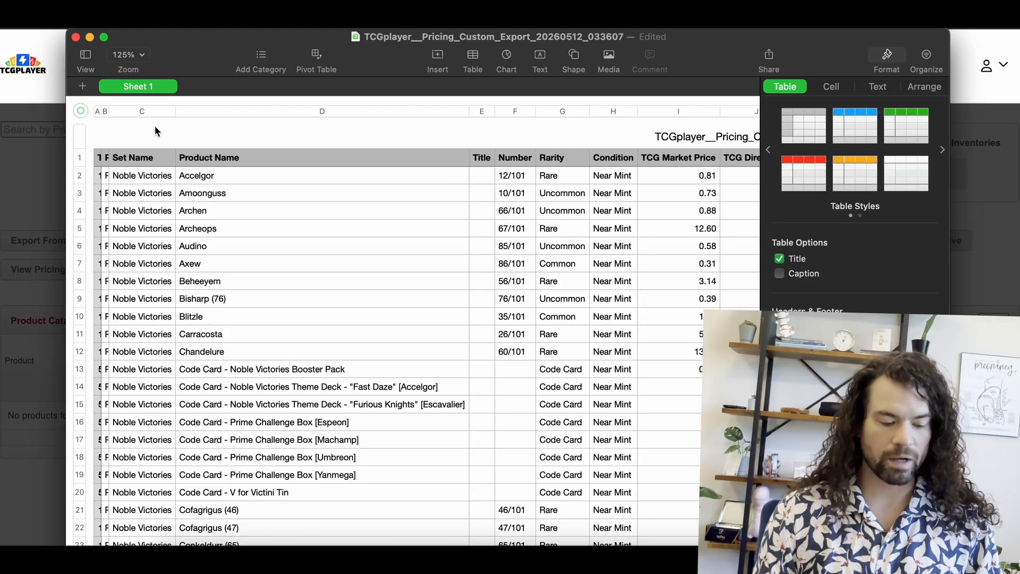
drag(174, 110, 152, 114)
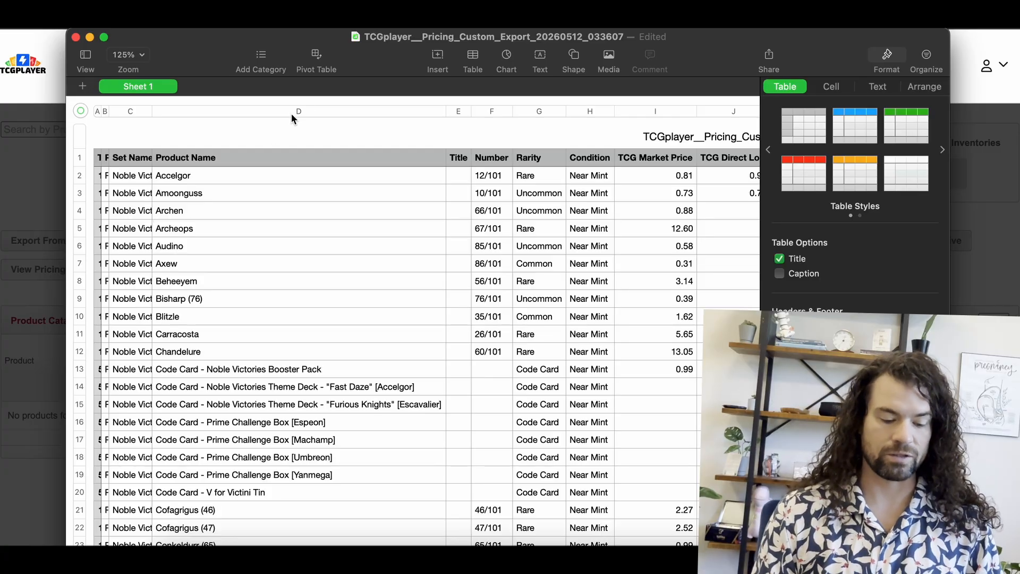
Step: Narrow the Product Name, Title, Rarity, Condition and TCG Market Price columns
click(322, 112)
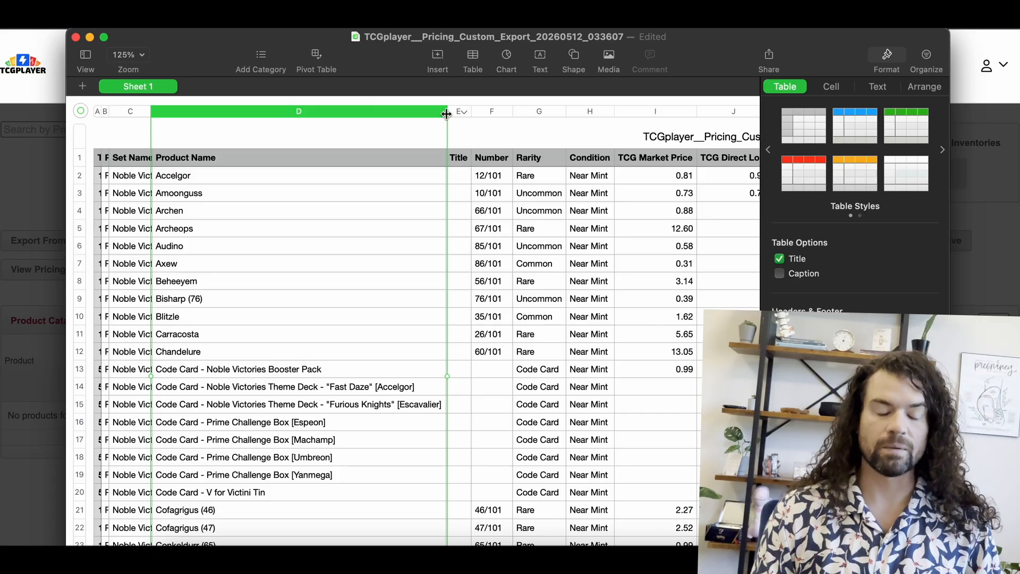
drag(447, 114, 226, 113)
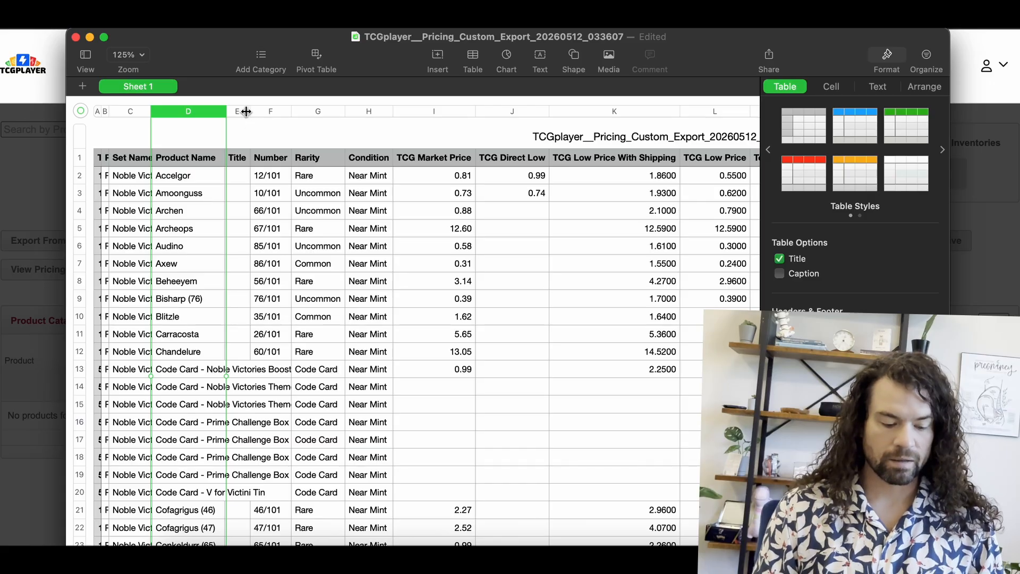
drag(250, 114, 227, 110)
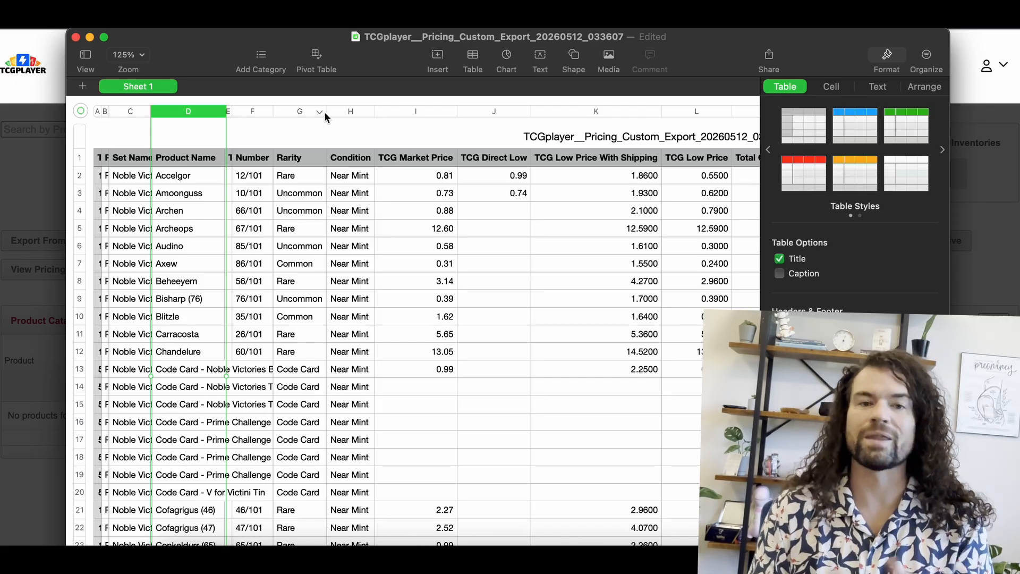
drag(325, 112, 257, 115)
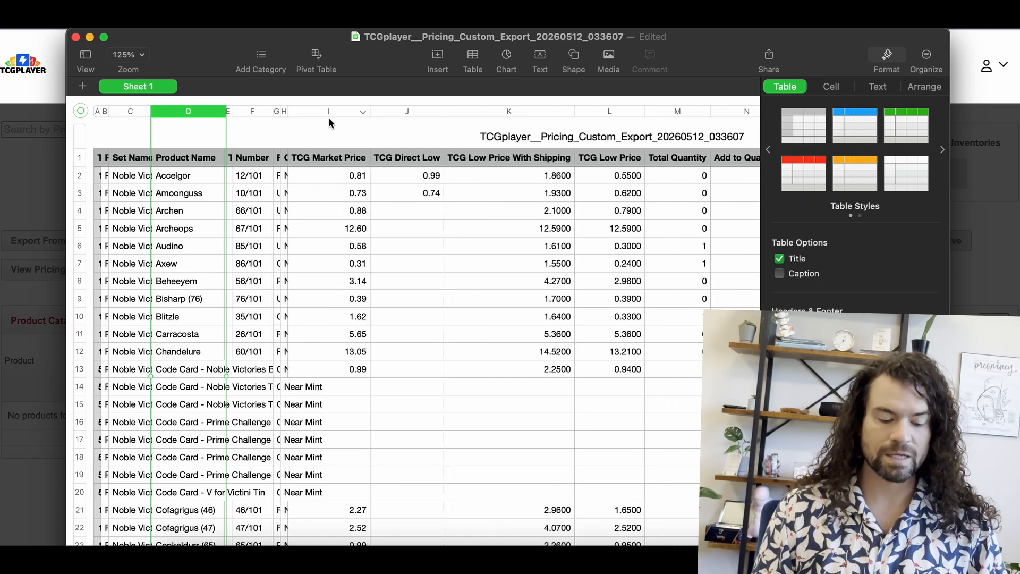
drag(369, 113, 327, 112)
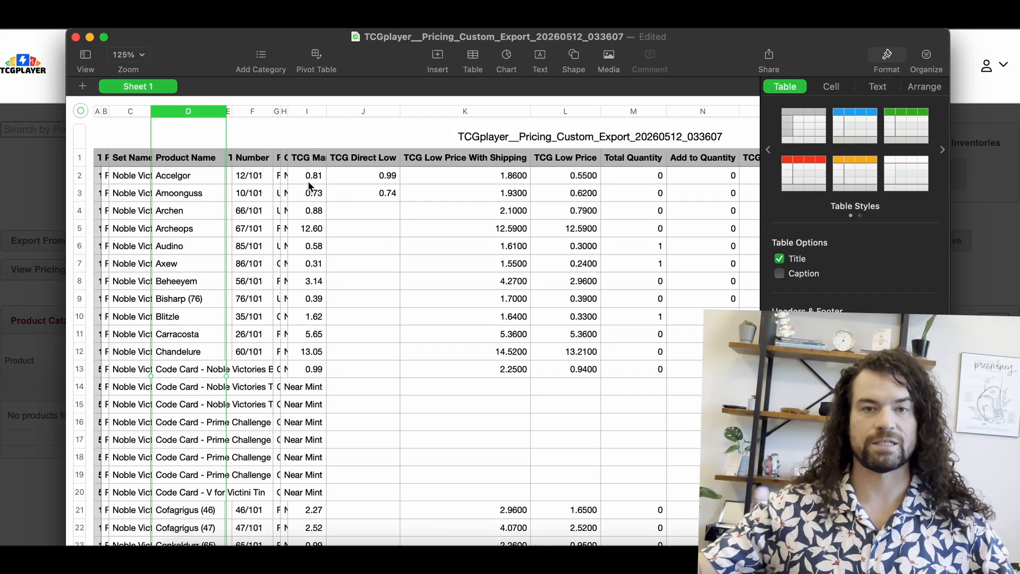
Step: Narrow the TCG Direct Low, TCG Low Price With Shipping, TCG Low Price and Total Quantity columns
scroll(310, 181, down, 2)
scroll(313, 176, up, 2)
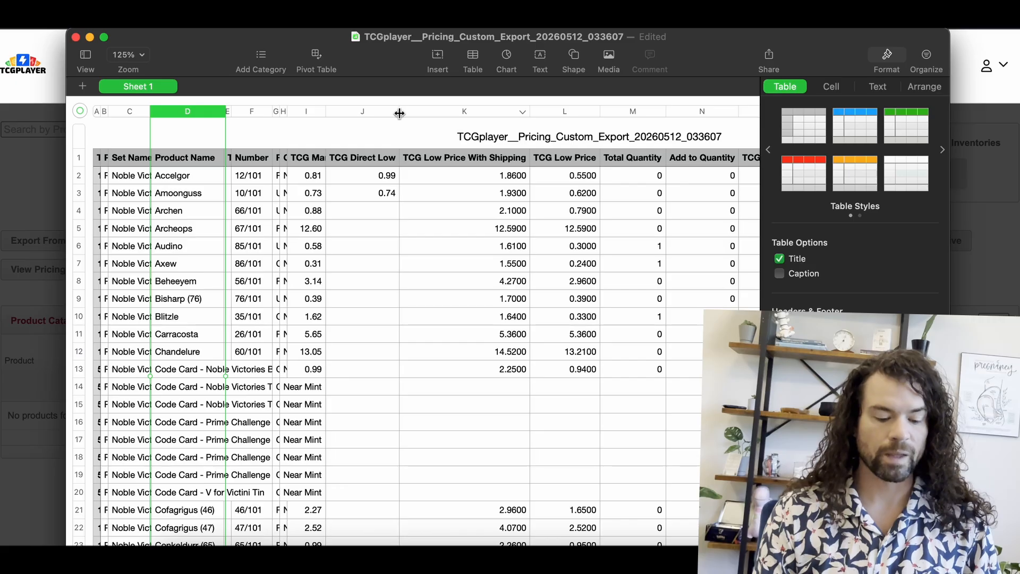
drag(399, 113, 334, 112)
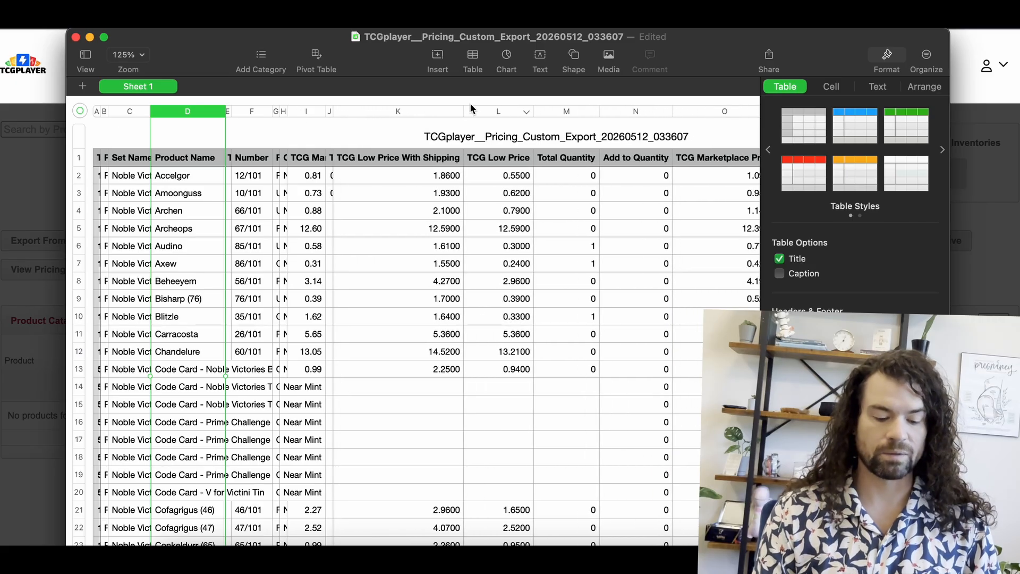
drag(462, 108, 340, 106)
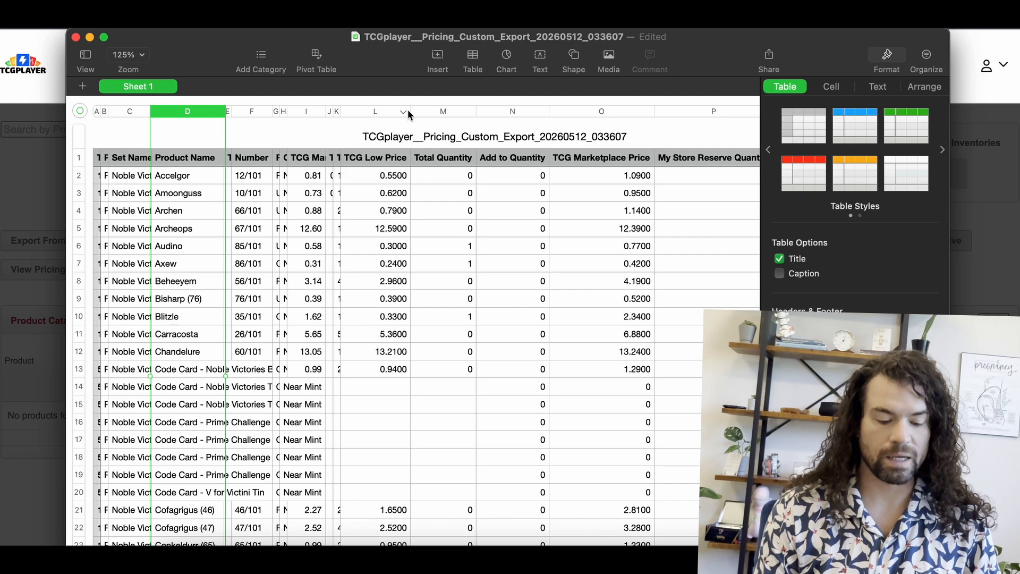
drag(409, 111, 347, 110)
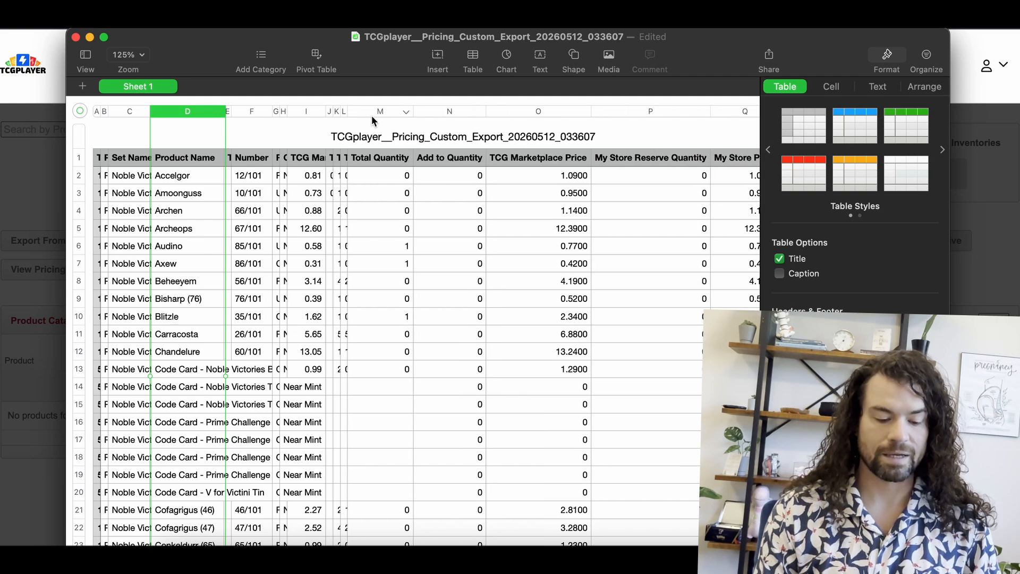
drag(412, 113, 355, 111)
Step: Fill the whole Add to Quantity column with yellow
click(389, 113)
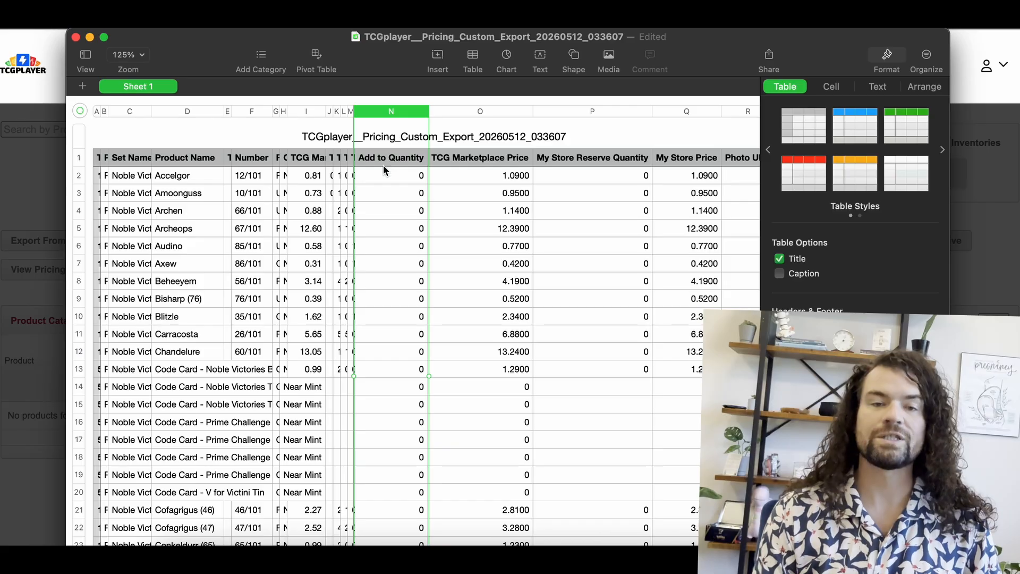
click(832, 87)
click(908, 191)
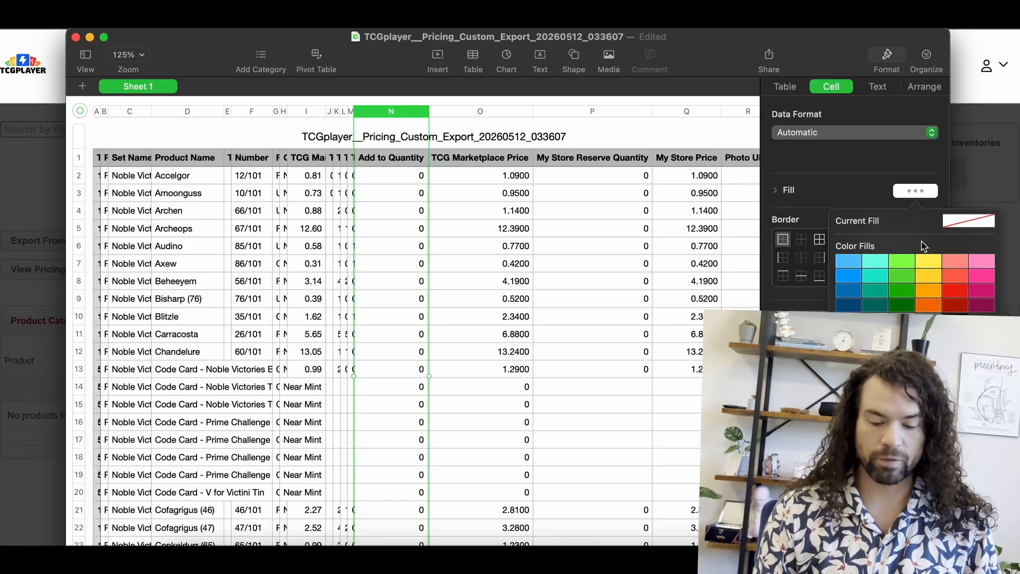
click(928, 259)
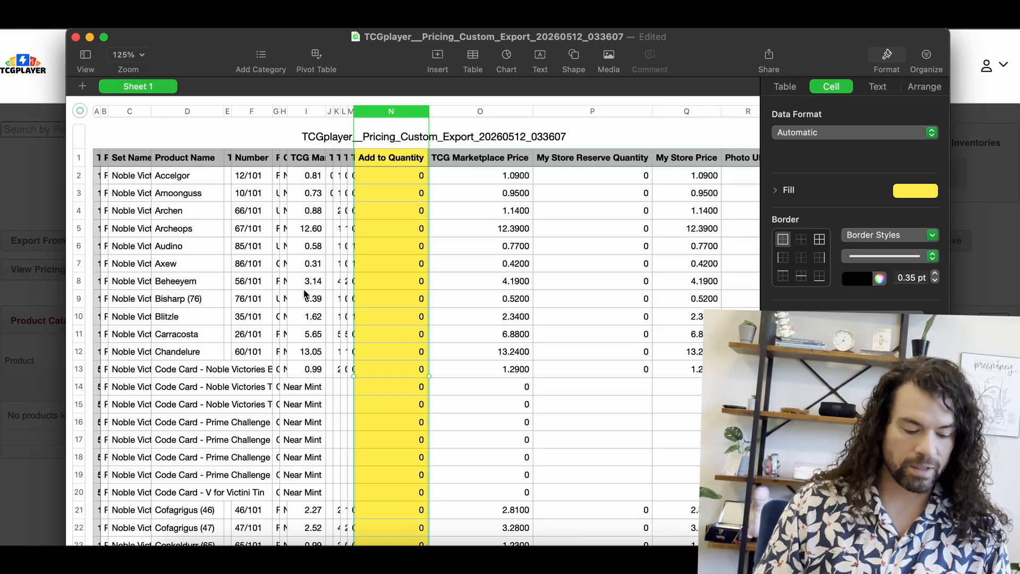
Step: Enter 1 as the Add to Quantity value for Crustle, 7/101
scroll(305, 294, down, 10)
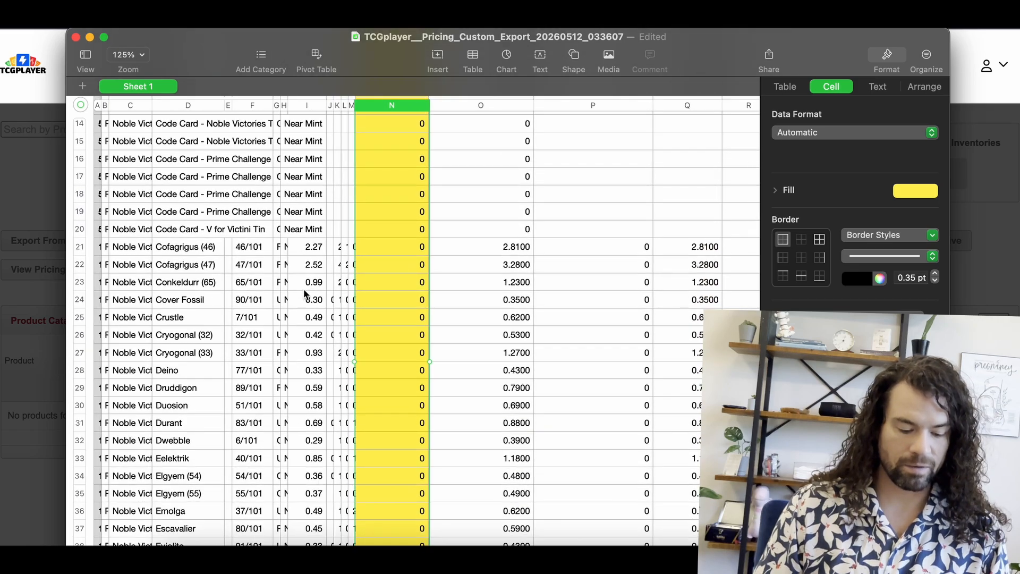
click(373, 318)
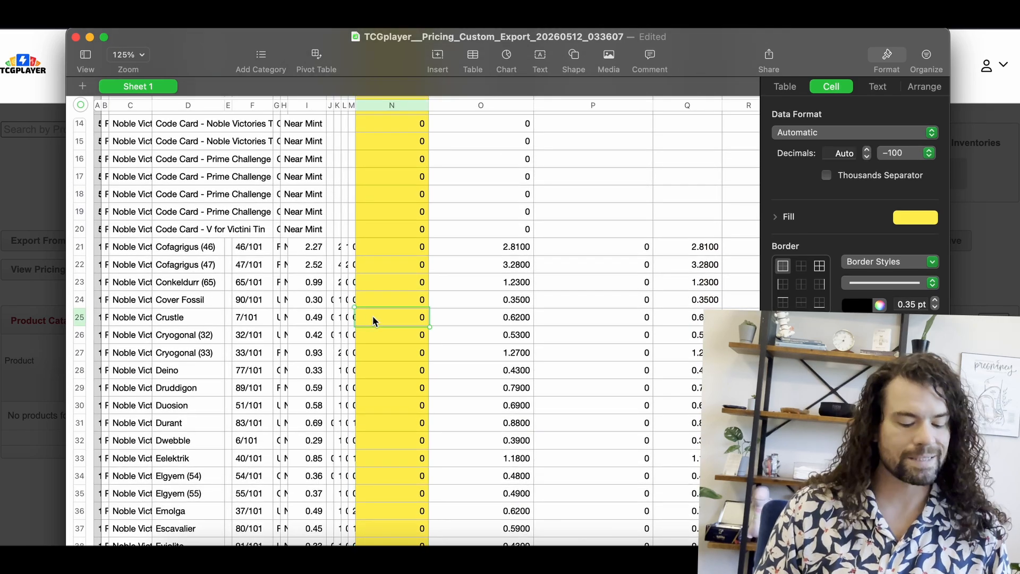
text(1)
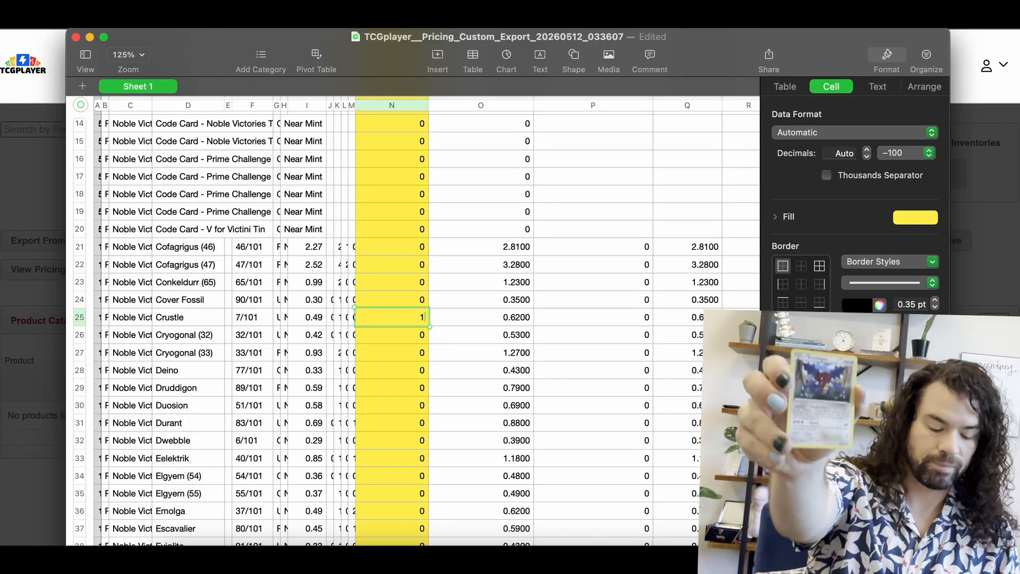
Step: Enter 1 as the Add to Quantity value for Druddigon, 89/101, and Karrablast, 8/101
click(375, 387)
text(1)
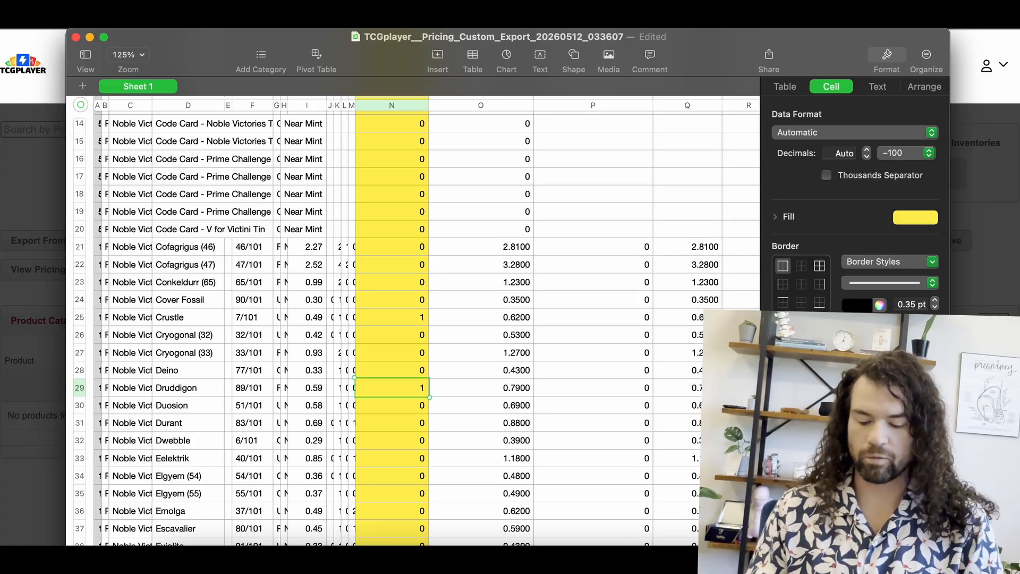
scroll(425, 319, down, 6)
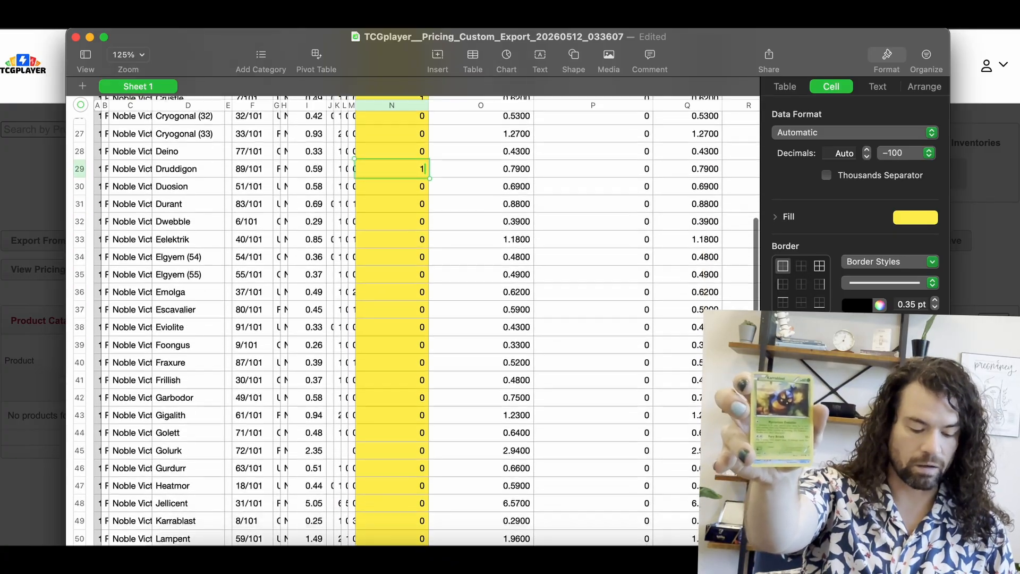
scroll(325, 356, down, 2)
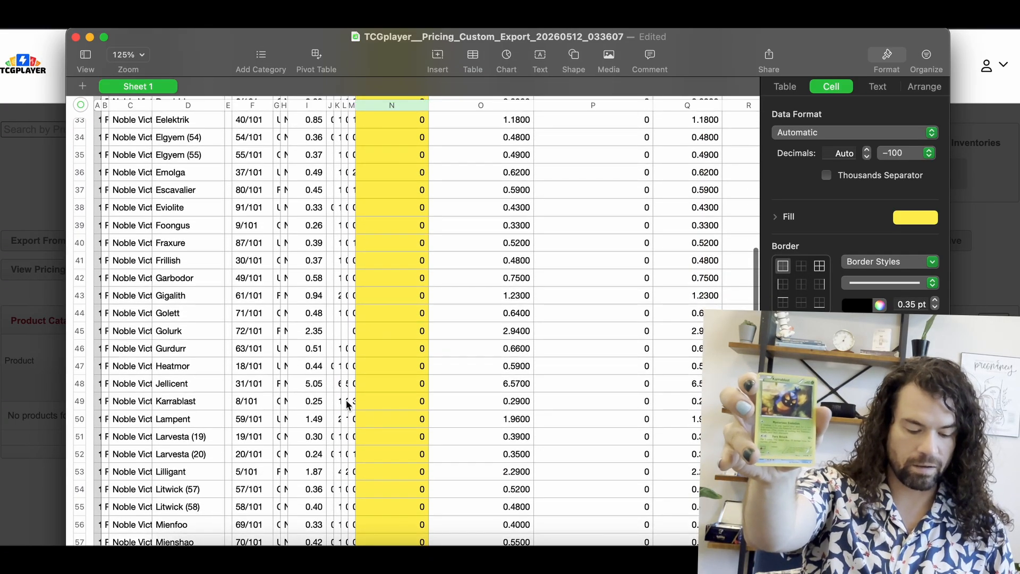
click(372, 401)
text(1)
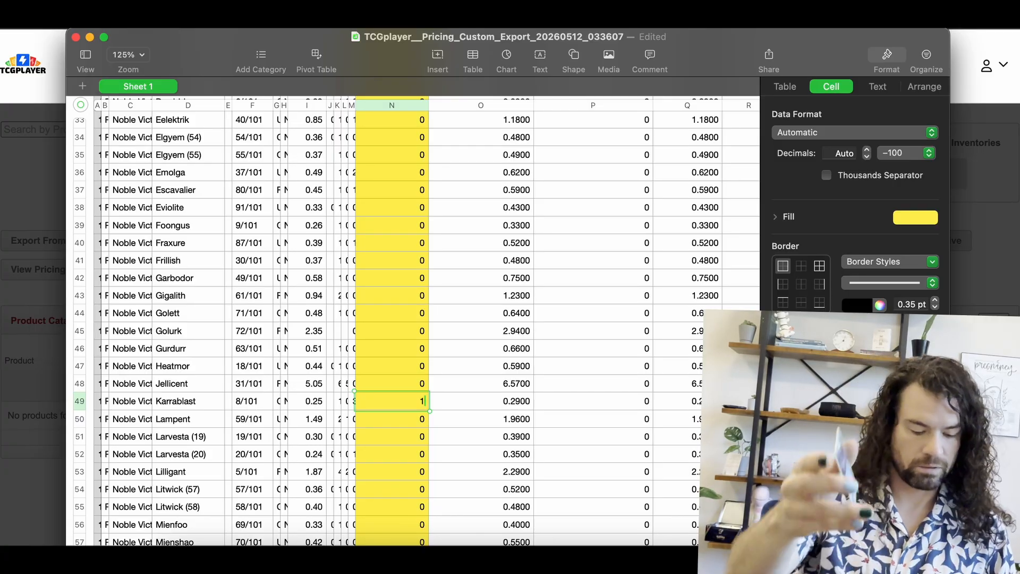
Step: Enter 1 as the Add to Quantity value for Tirtouga, 25/101, and Tynamo, 39/101
scroll(414, 319, down, 4)
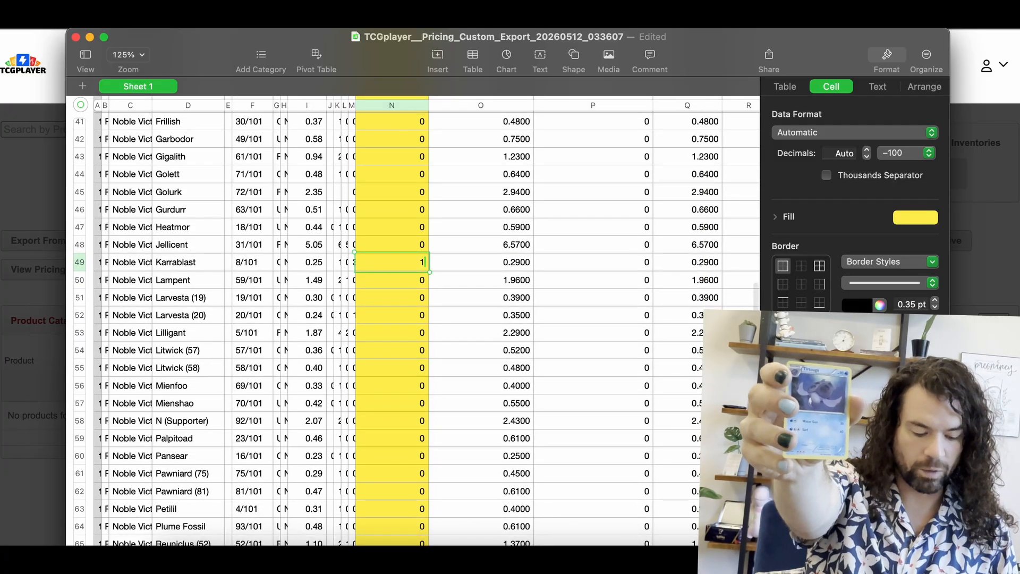
scroll(414, 319, down, 7)
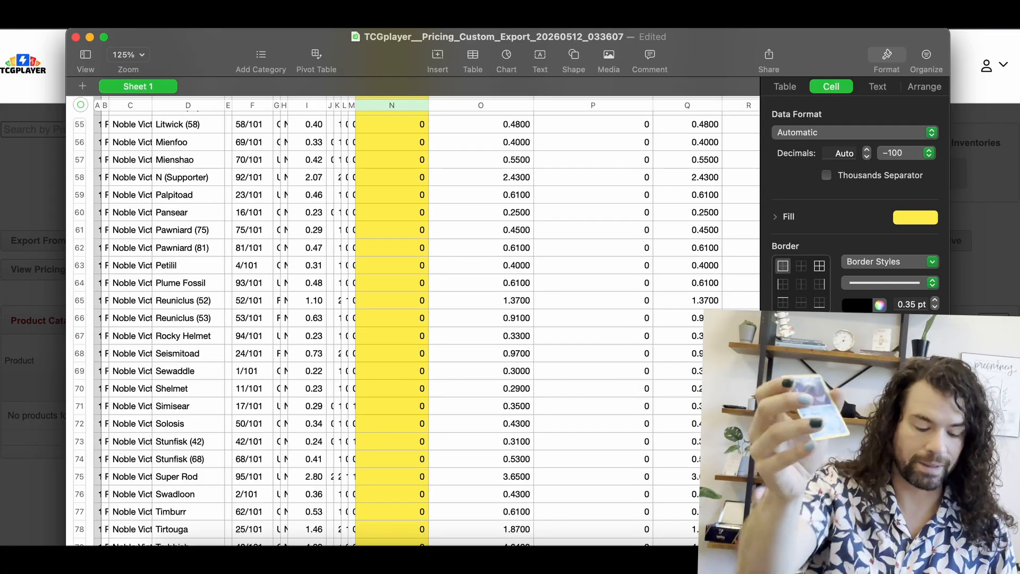
scroll(414, 319, down, 5)
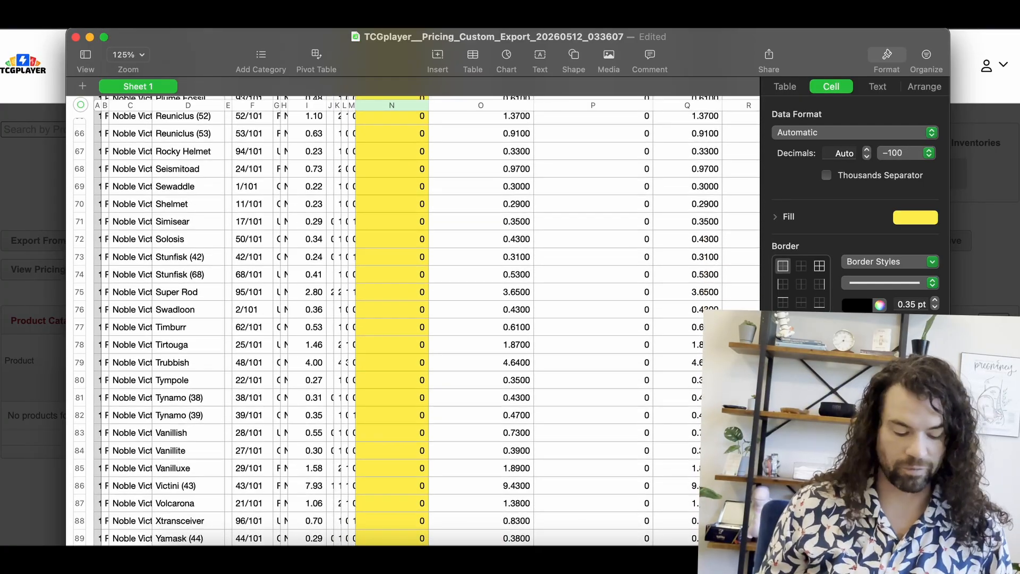
scroll(415, 319, down, 2)
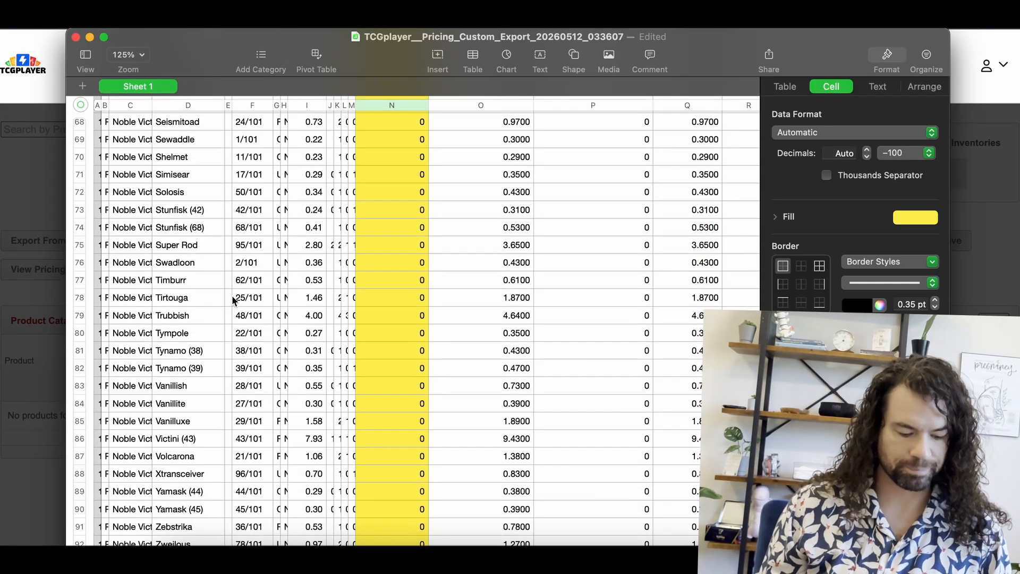
click(387, 299)
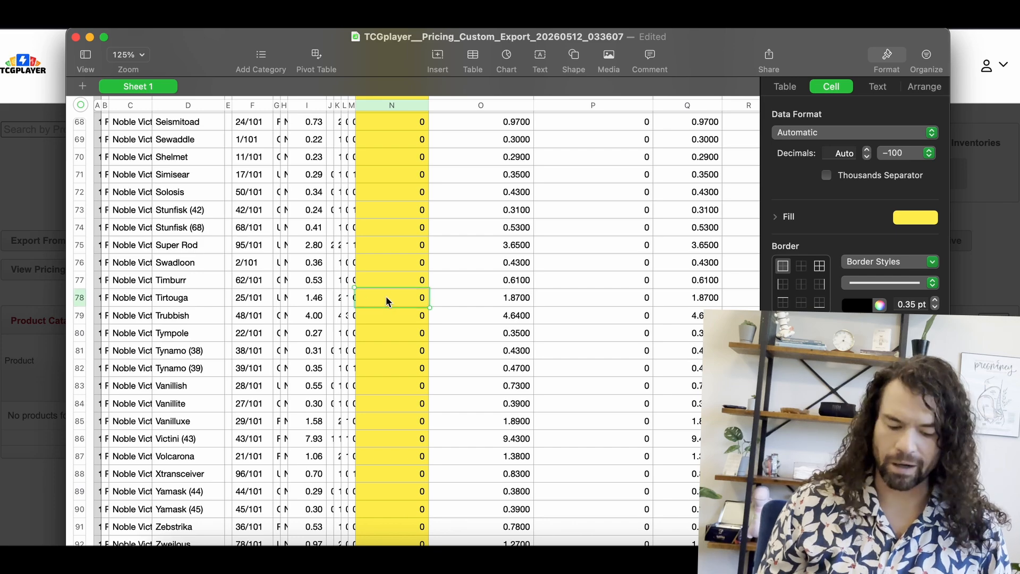
text(1)
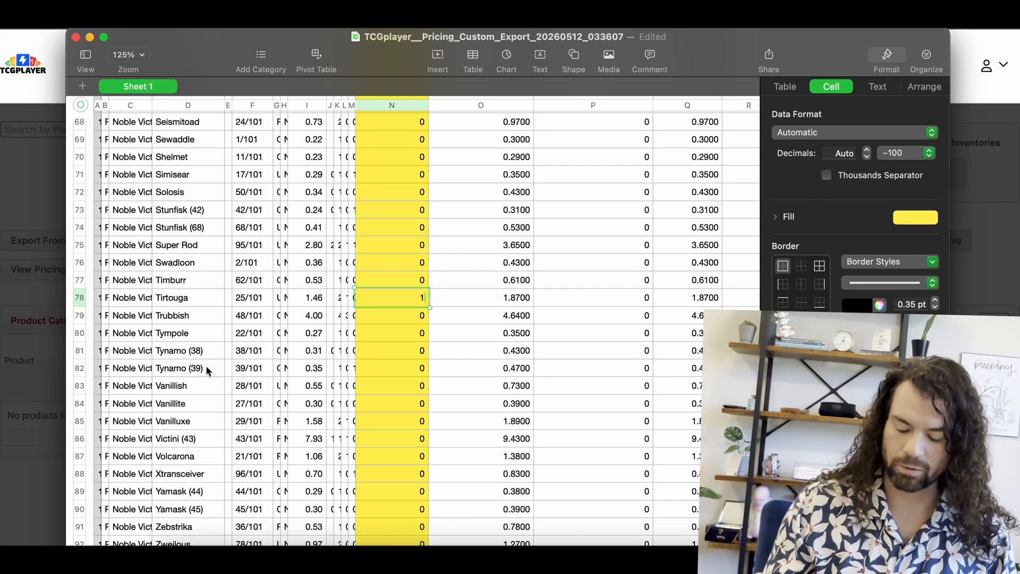
click(388, 373)
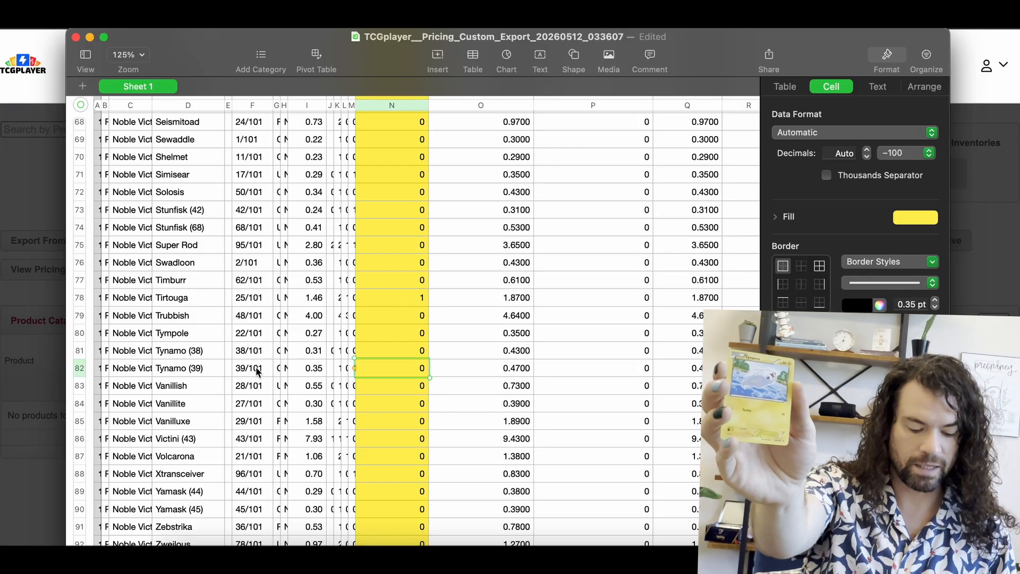
text(1)
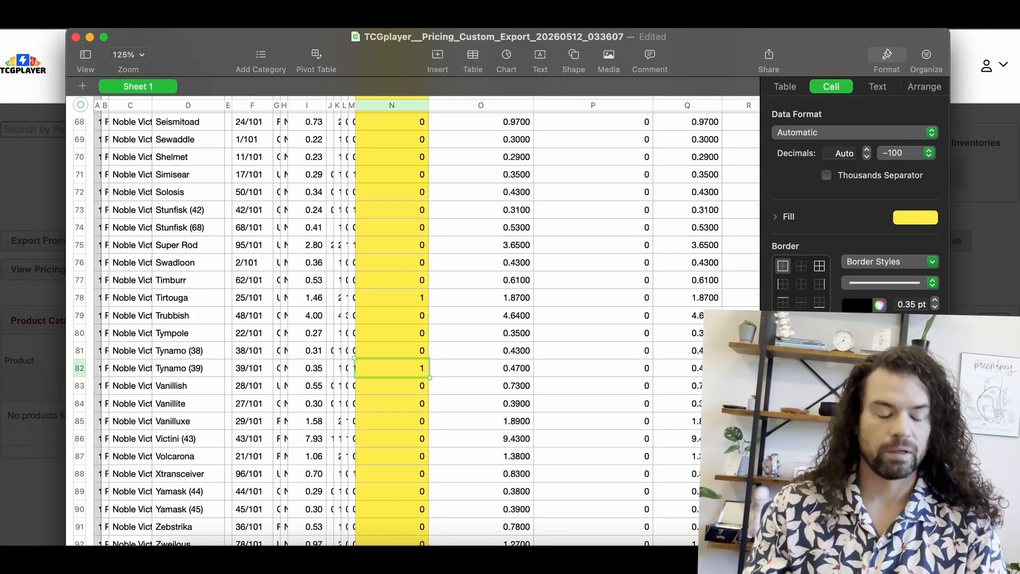
scroll(417, 321, down, 2)
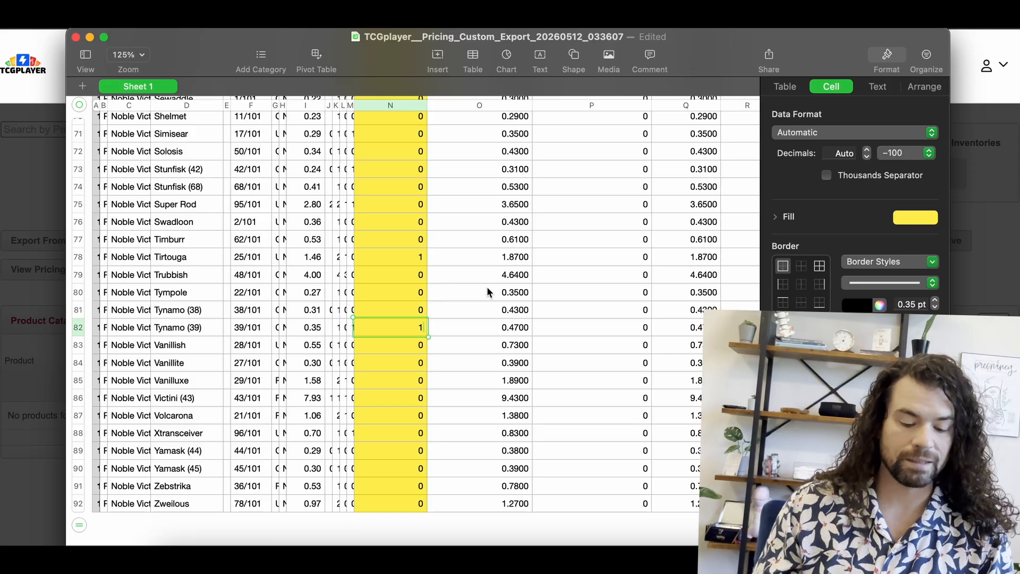
scroll(484, 287, up, 2)
scroll(475, 307, up, 20)
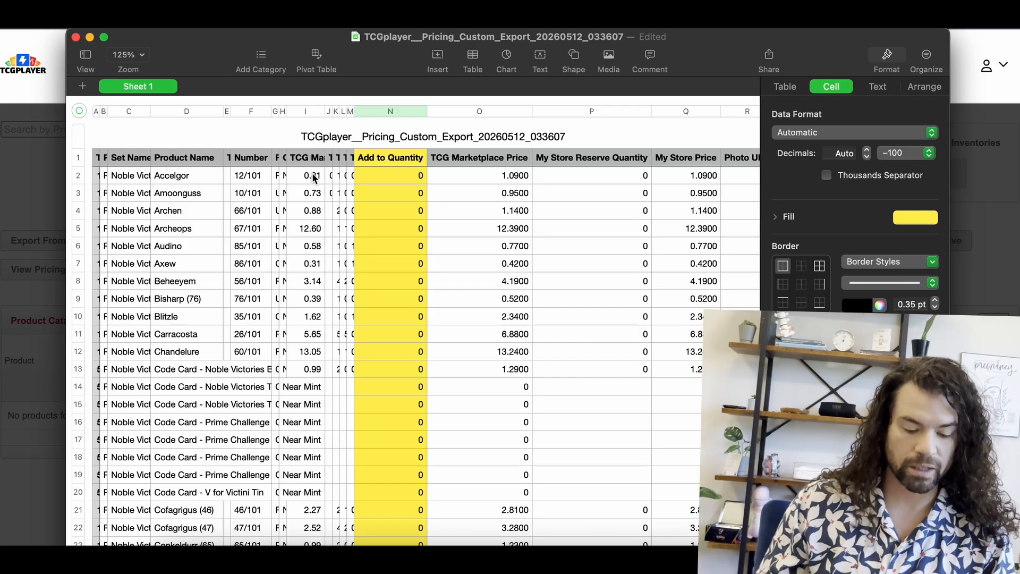
scroll(466, 181, down, 15)
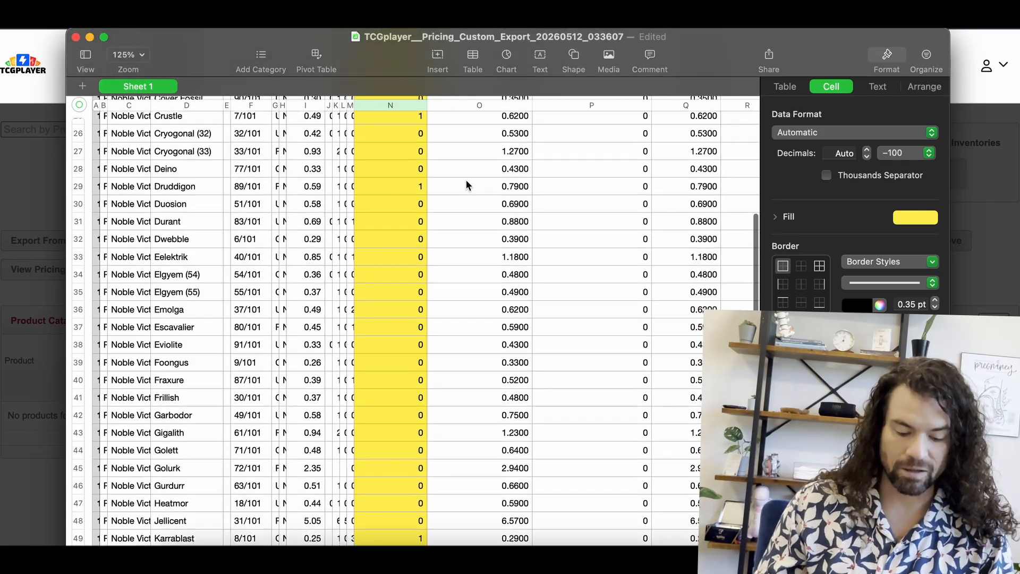
scroll(466, 181, up, 15)
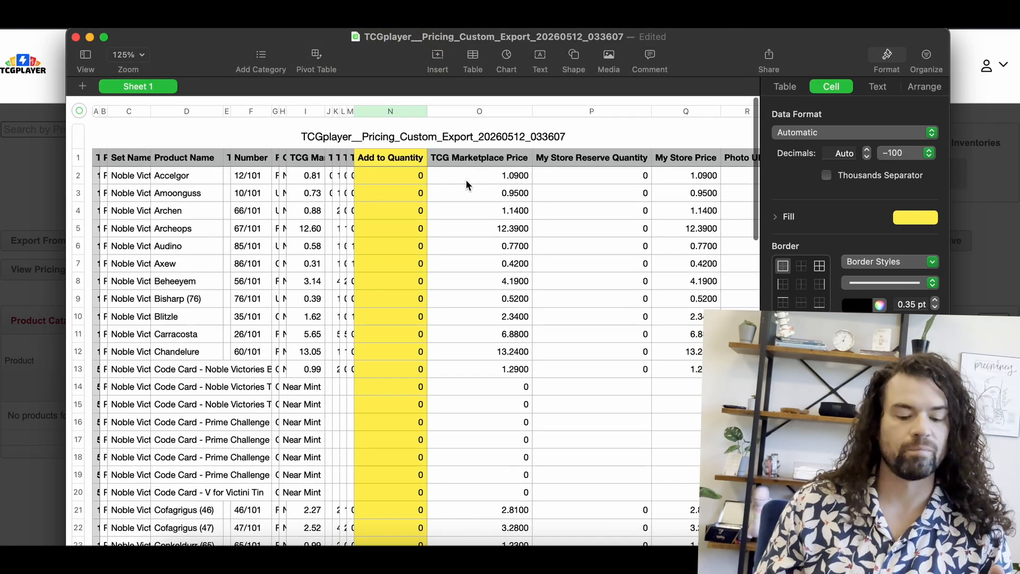
Step: Save the spreadsheet as "Commons May 12th set 2" in the Downloads folder
click(73, 11)
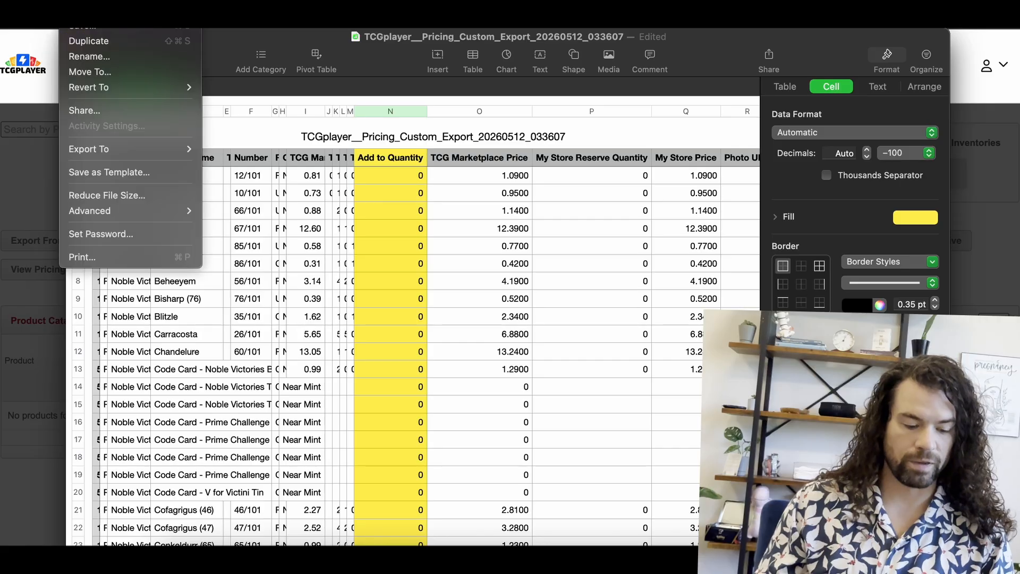
click(80, 25)
text(Commons )
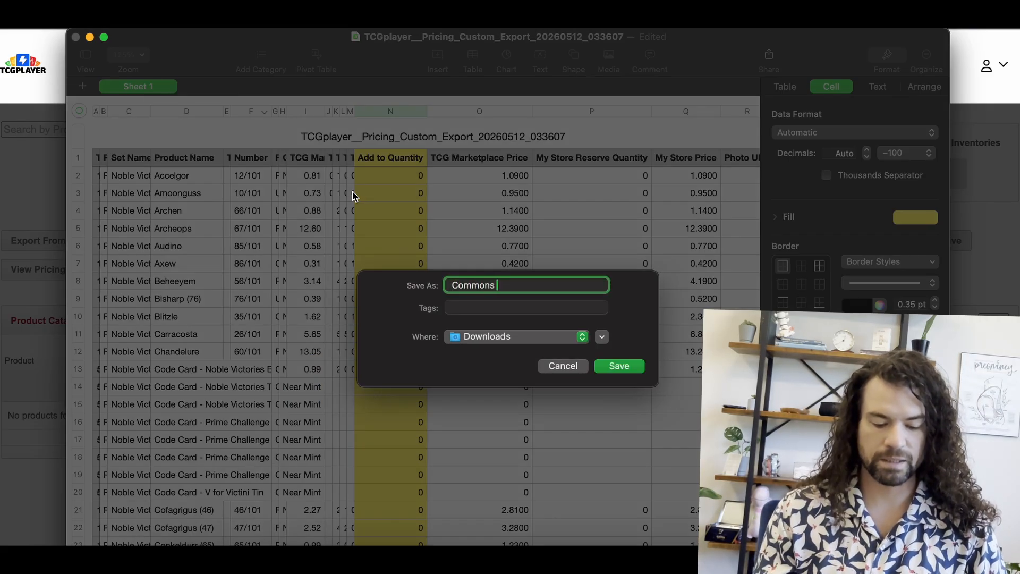
text(May 12s)
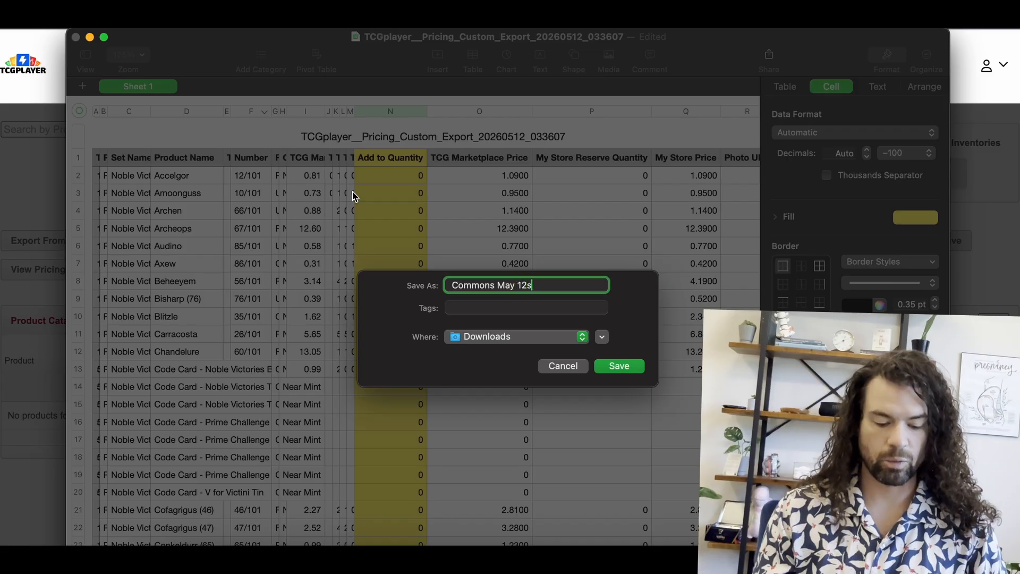
key(BackSpace)
text(th)
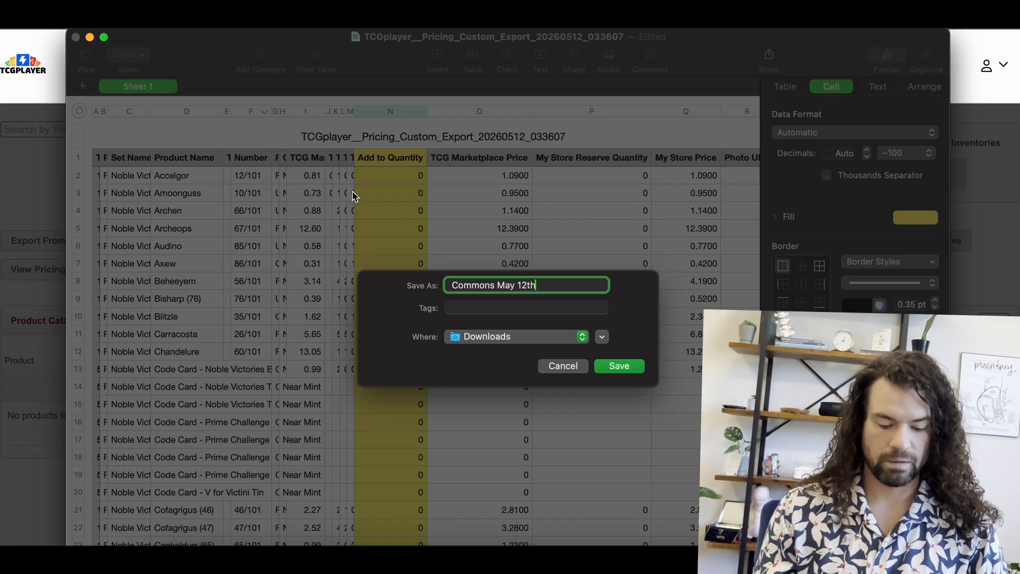
text( set 2)
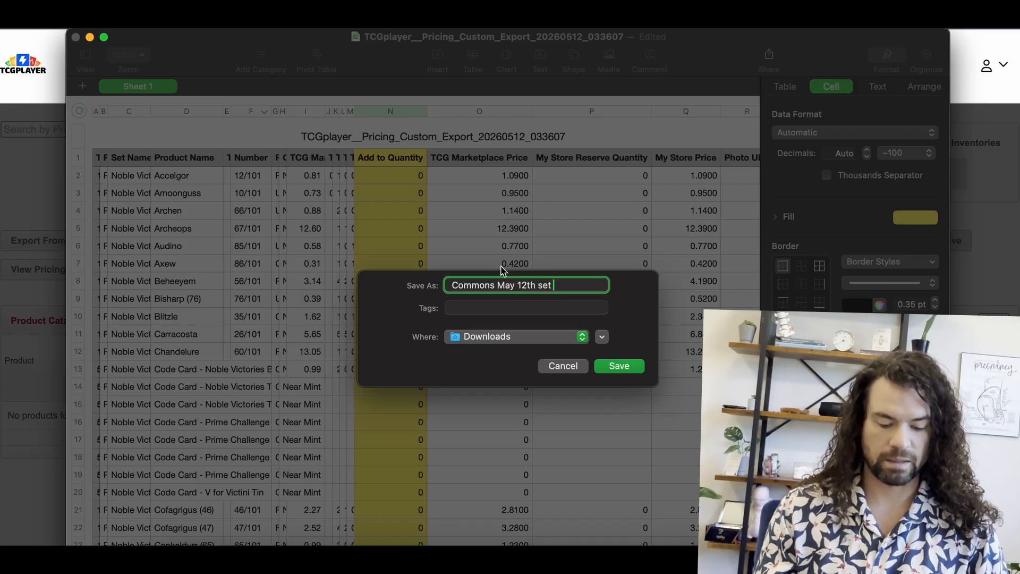
click(620, 366)
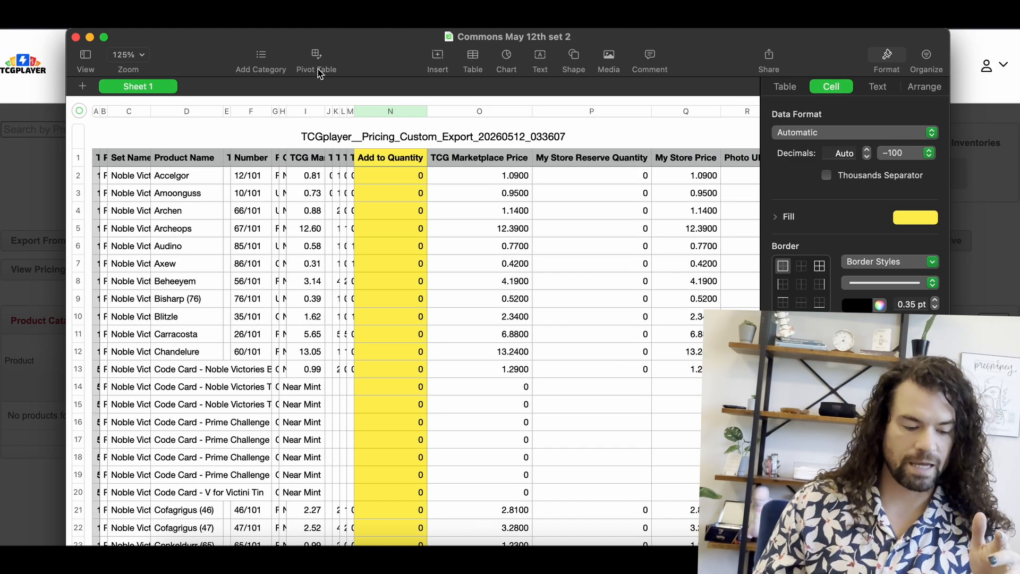
Step: Export the spreadsheet to Downloads as a CSV file named "Commons May 12th set 2" and close the spreadsheet
click(72, 1)
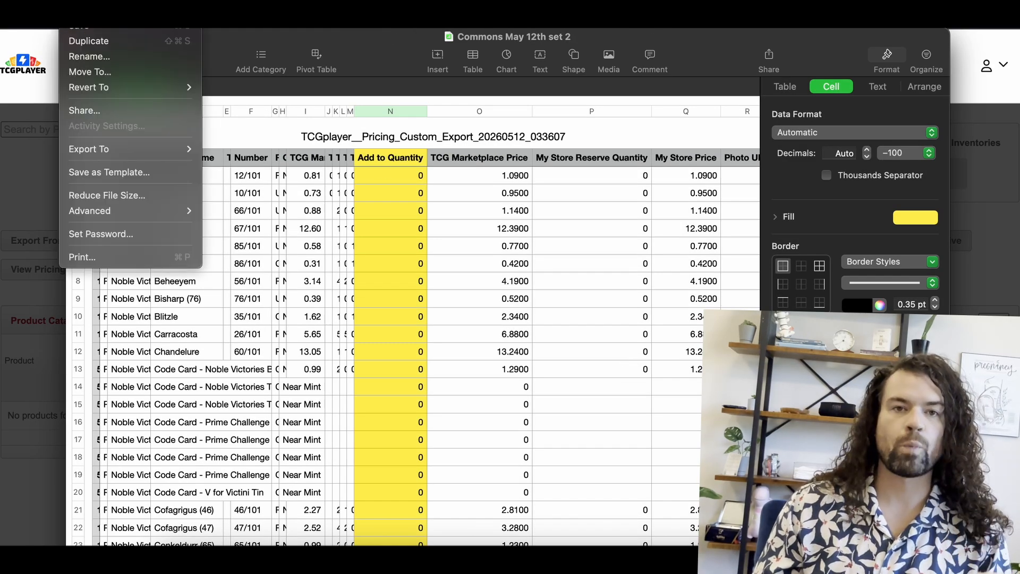
mouse_move(143, 150)
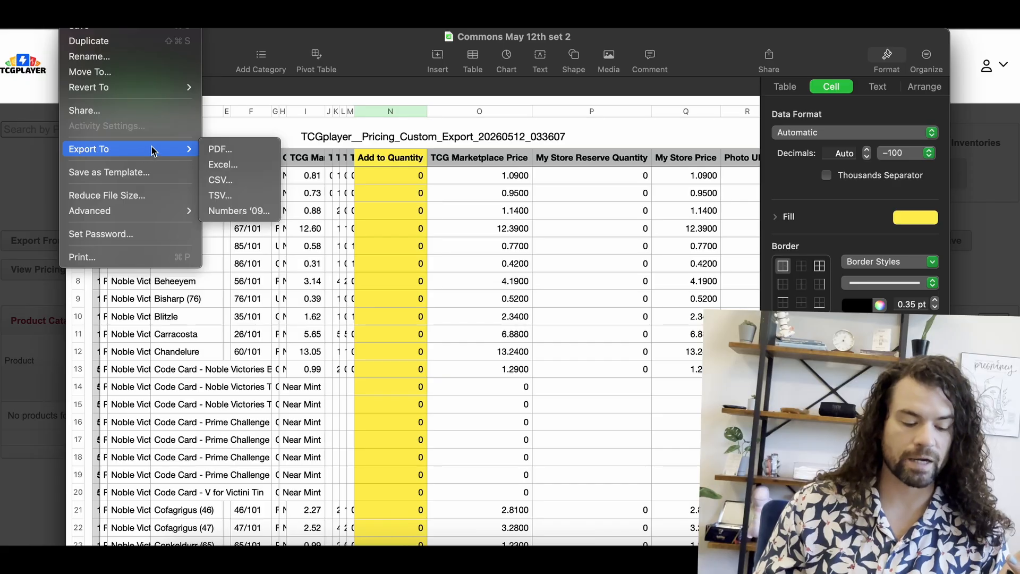
click(230, 182)
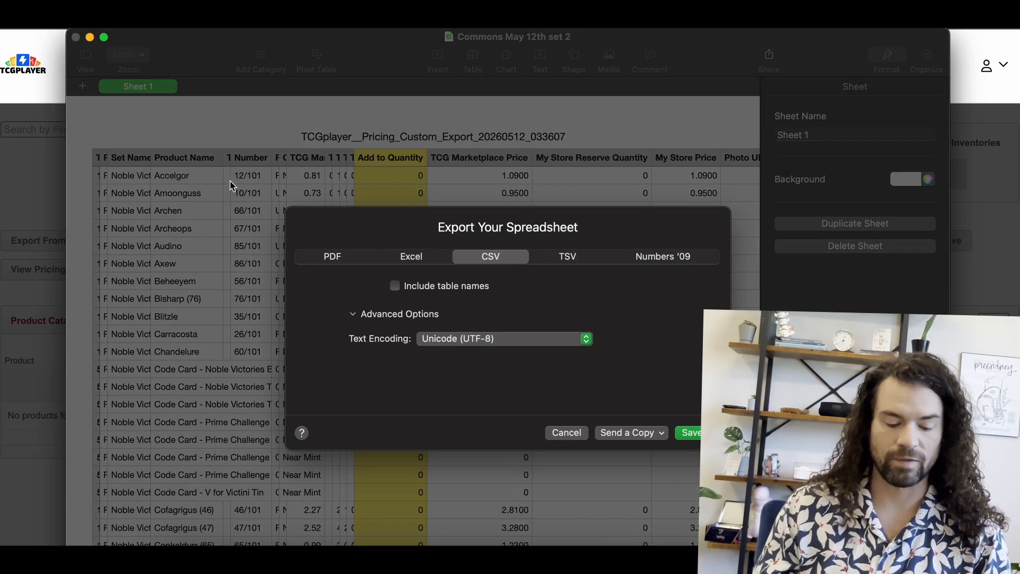
click(698, 434)
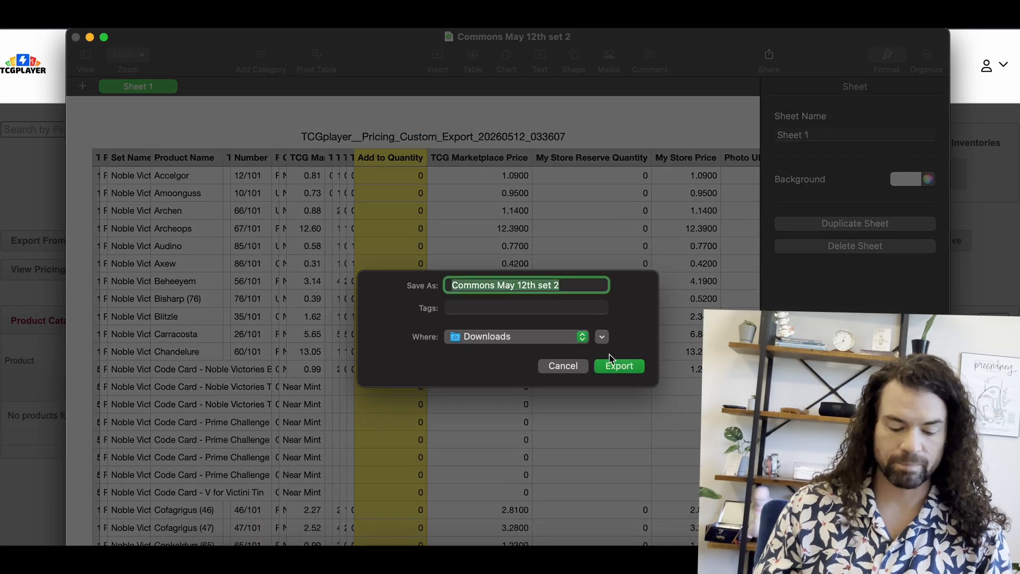
click(619, 366)
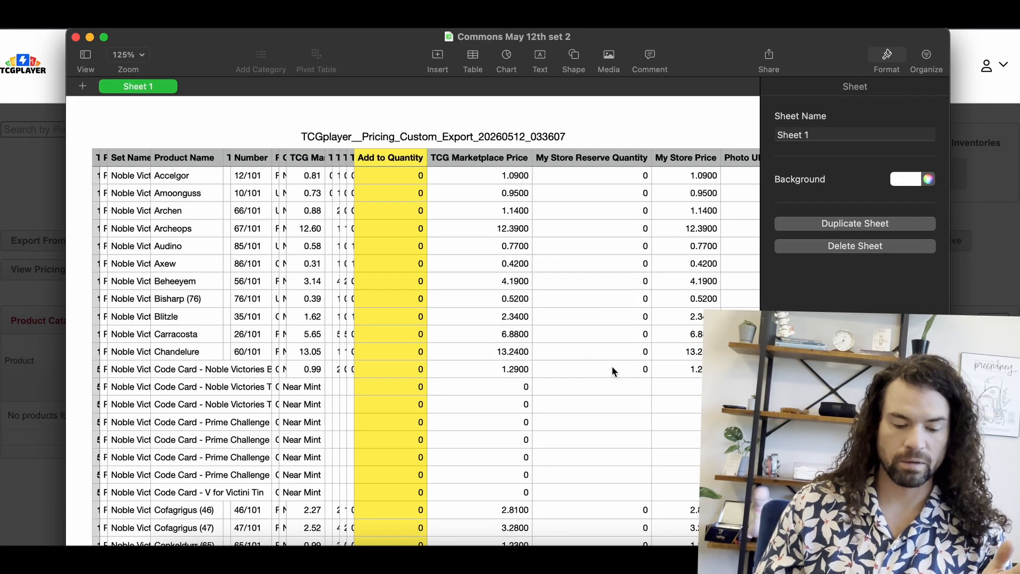
click(76, 37)
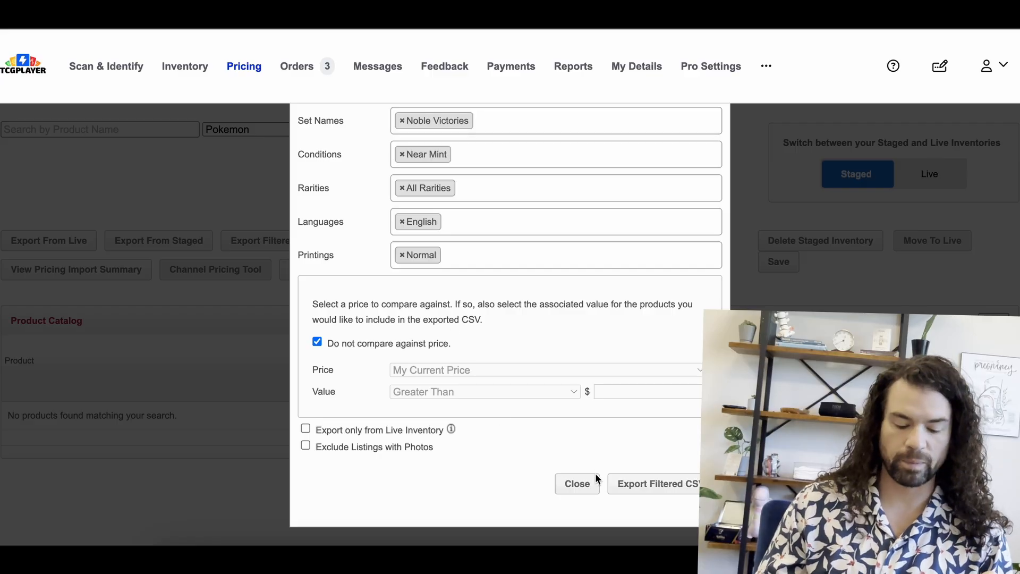
Step: Close the filtered export dialog and import the "Commons May 12th set 2" CSV file to the Staged inventory
click(583, 486)
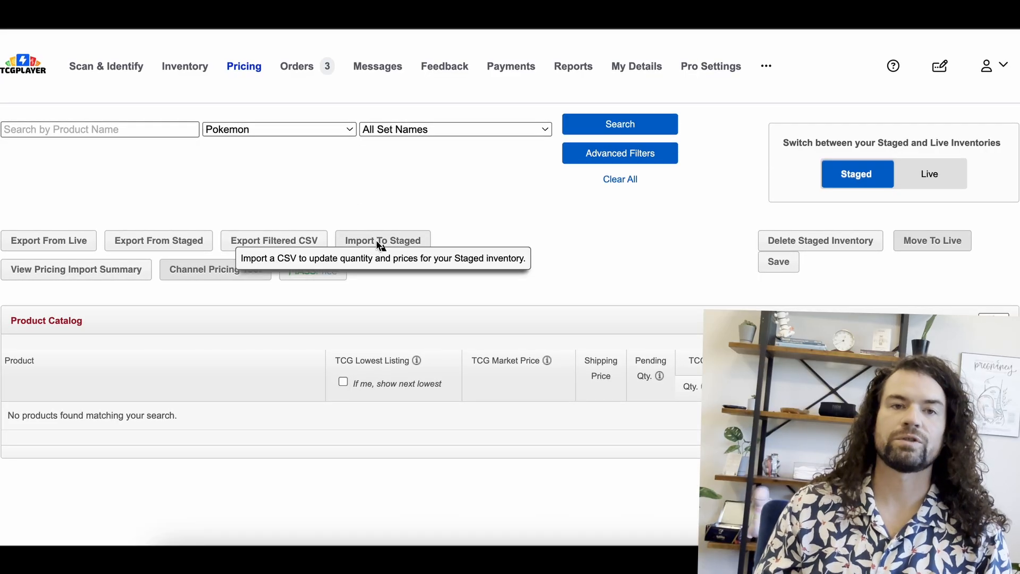
click(381, 243)
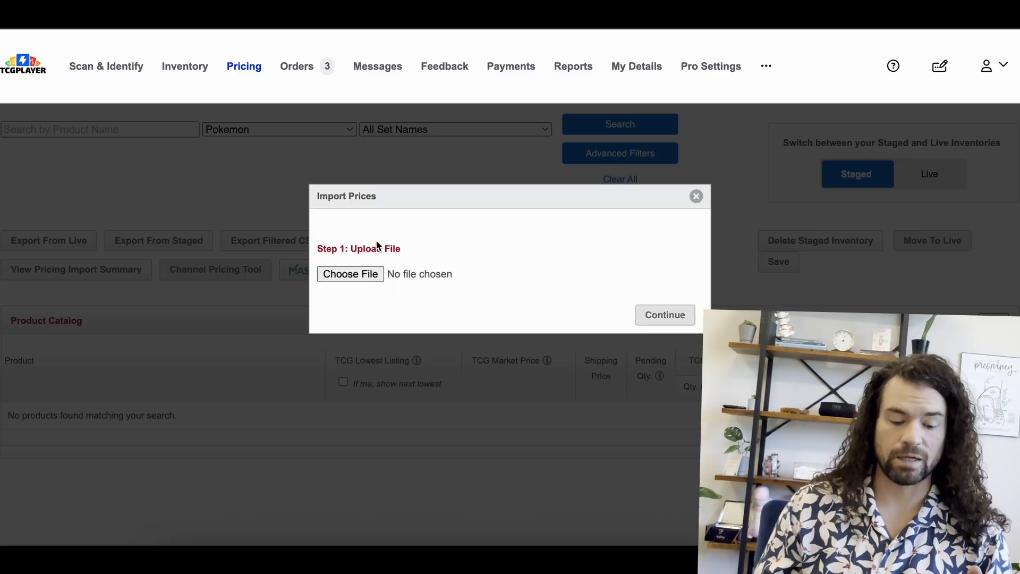
click(372, 276)
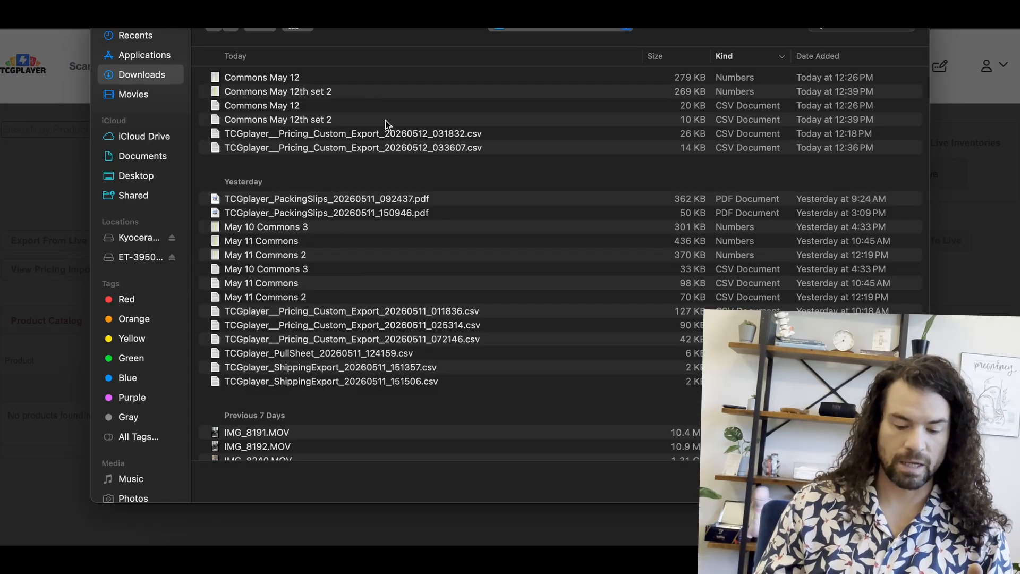
click(634, 123)
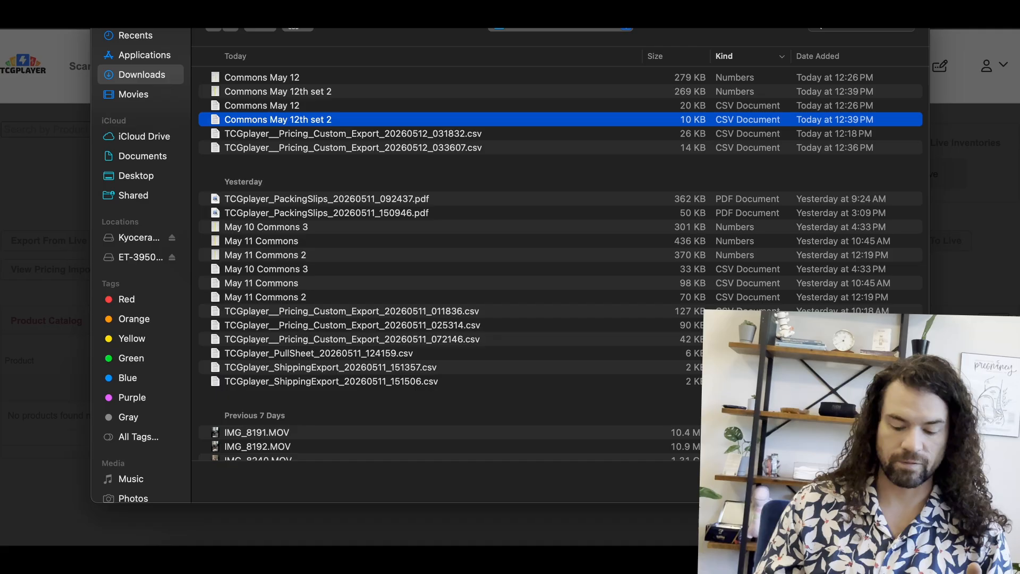
key(Return)
click(689, 313)
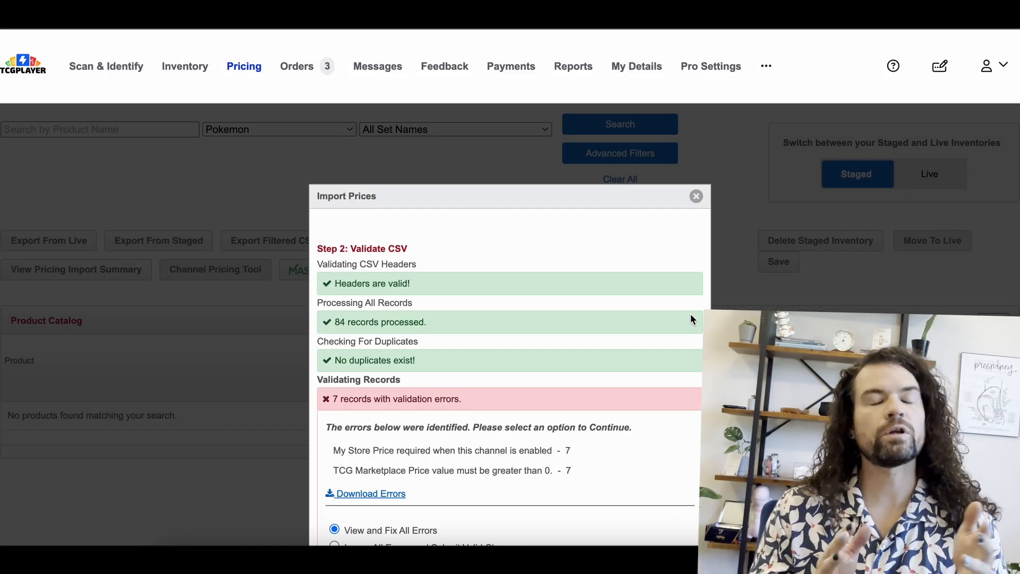
Step: Continue the price import with the option to view and fix all validation errors
scroll(690, 318, down, 2)
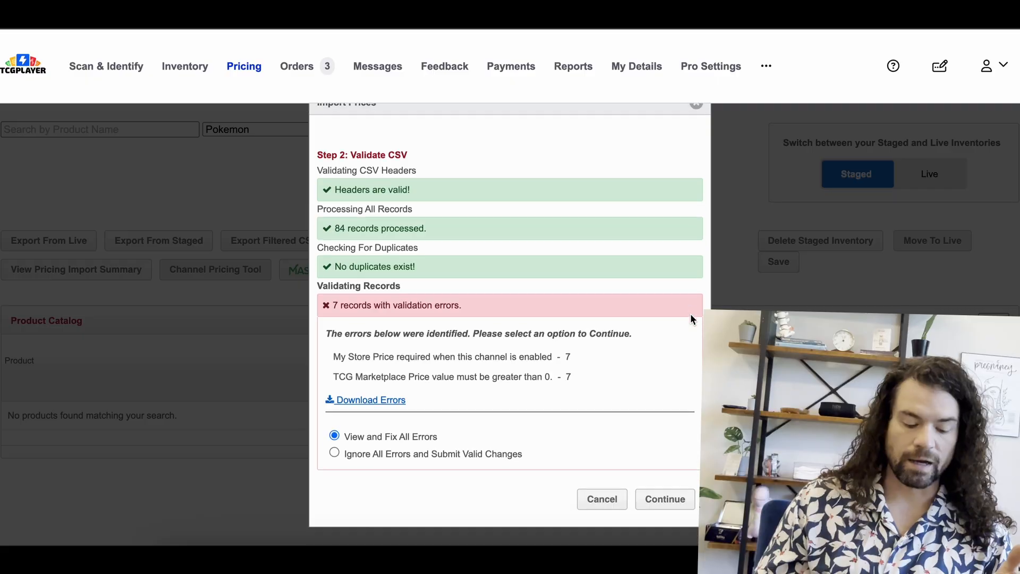
click(667, 499)
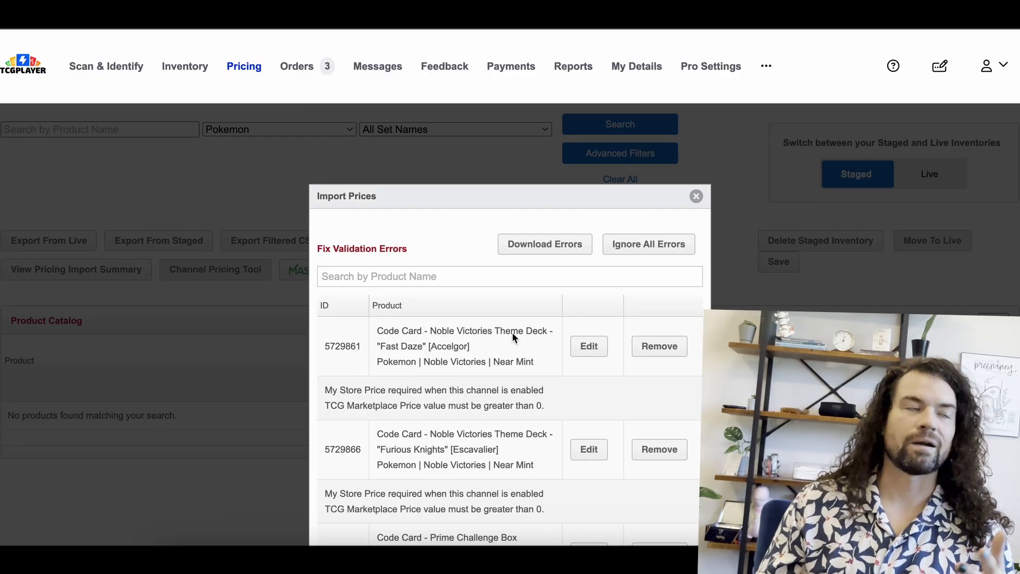
Step: Remove all the Noble Victories code cards from the validation errors and open the staged inventory
scroll(513, 333, down, 2)
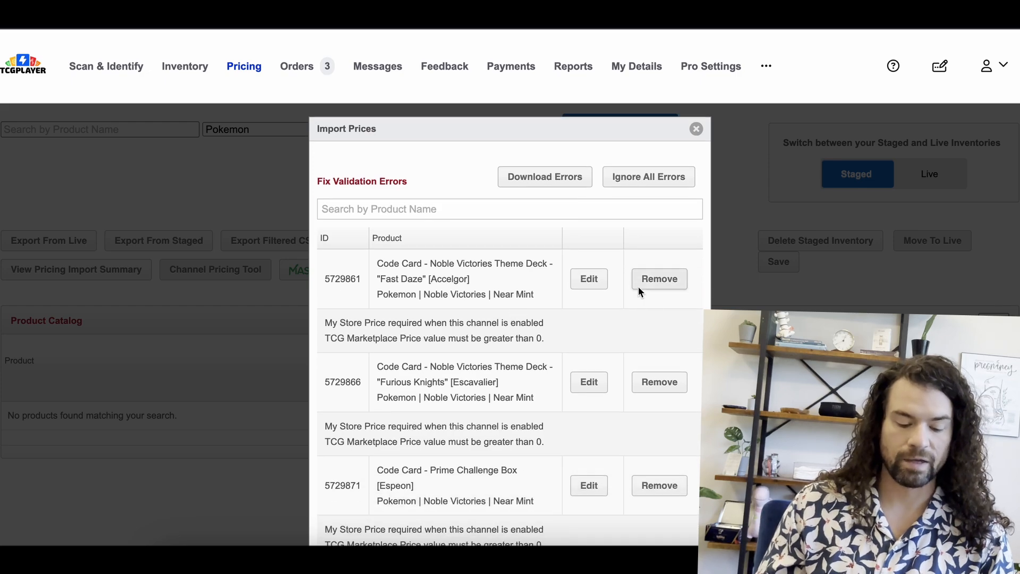
click(659, 279)
click(659, 279)
click(659, 279)
click(655, 279)
click(655, 279)
click(655, 279)
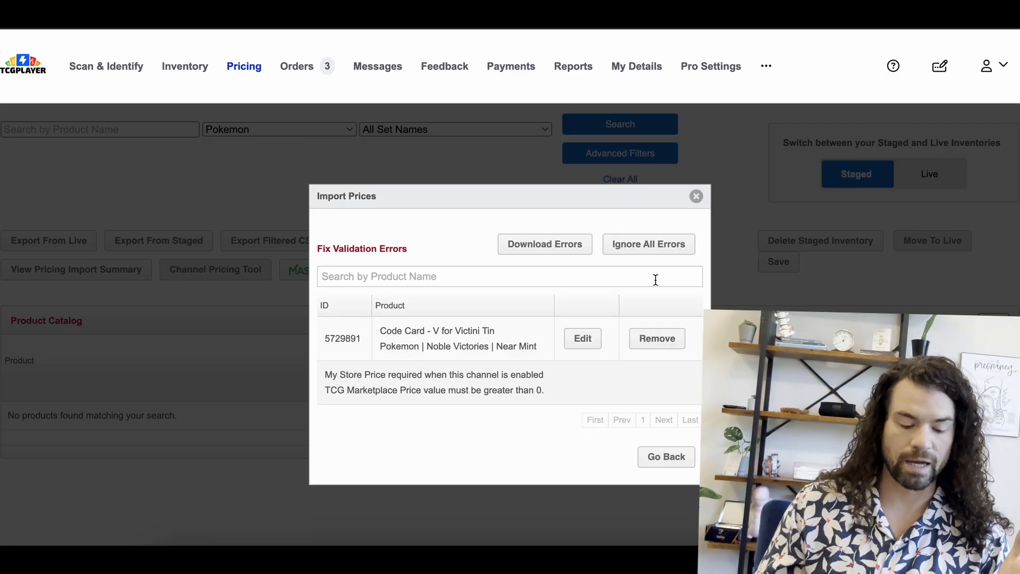
click(659, 333)
click(662, 324)
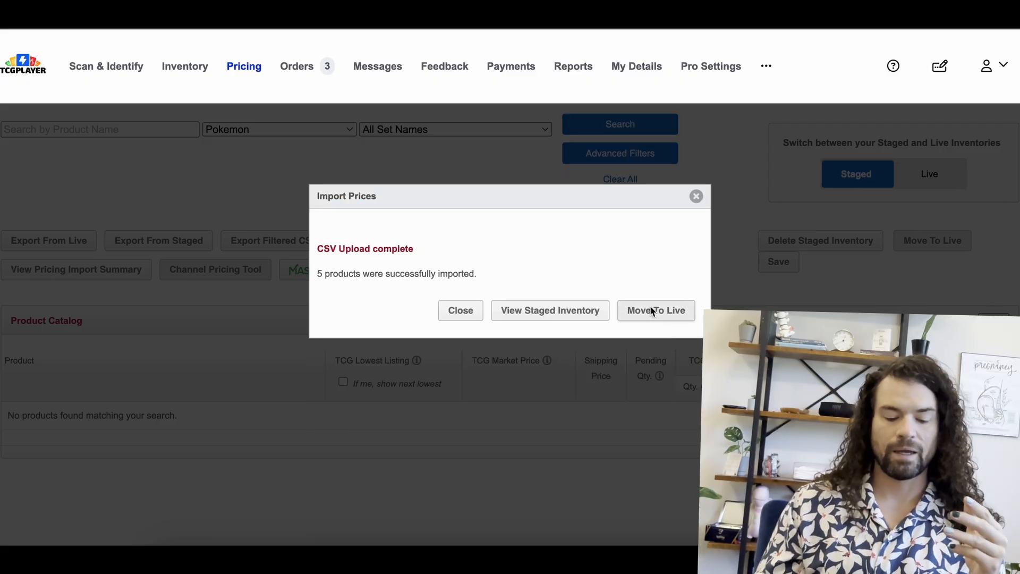
click(581, 313)
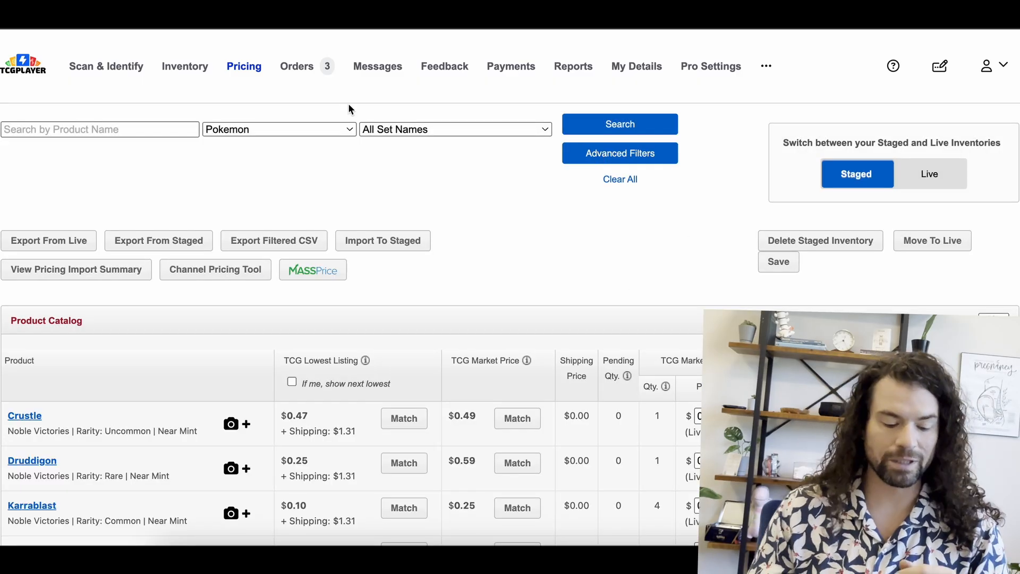
Step: Search the staged inventory for products in the Magic product line
click(312, 130)
click(312, 112)
click(601, 122)
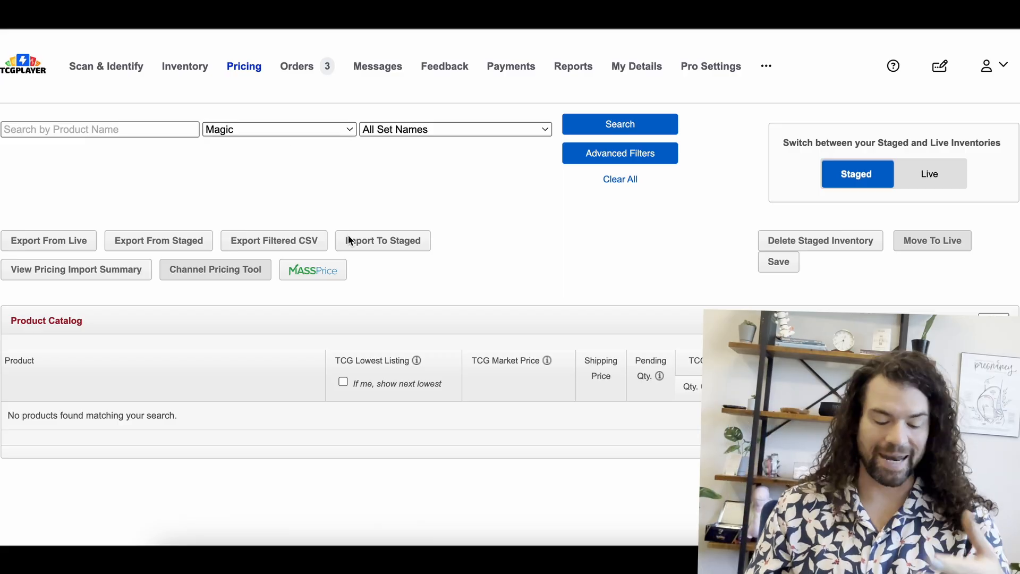
Step: Search the staged inventory for Pokemon products and review the listed cards' prices and quantities
click(330, 129)
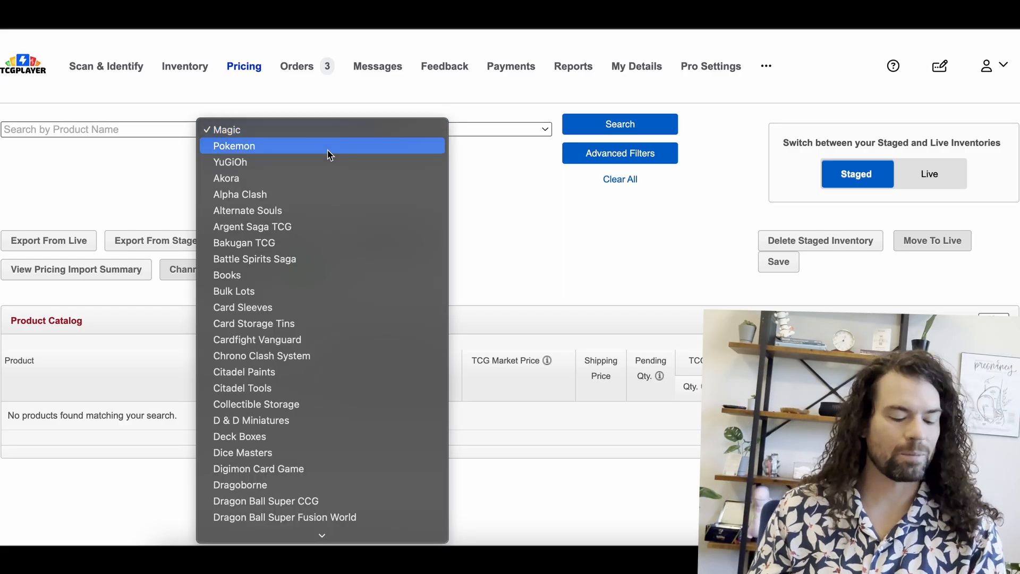
click(330, 147)
click(591, 129)
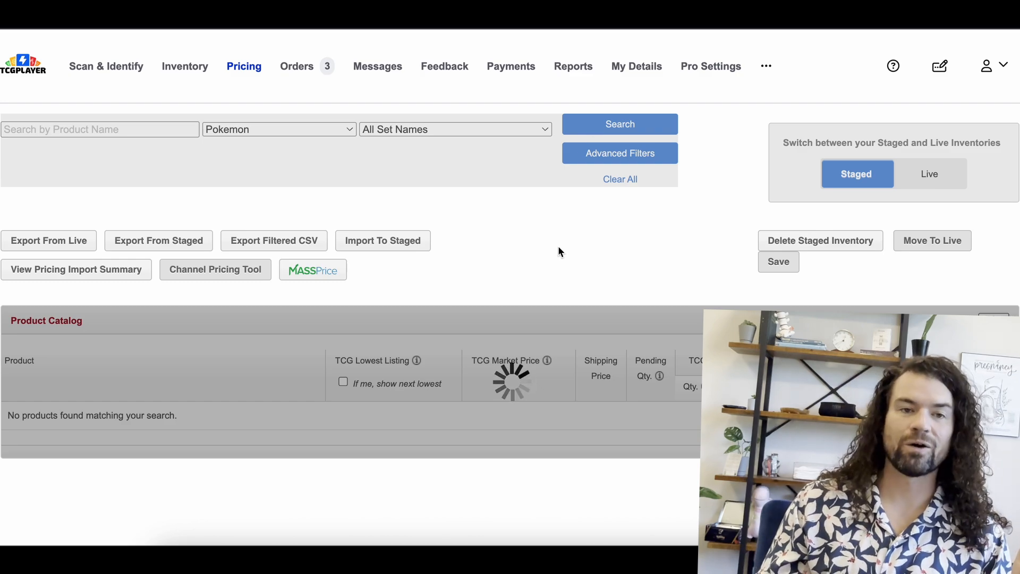
scroll(558, 252, down, 4)
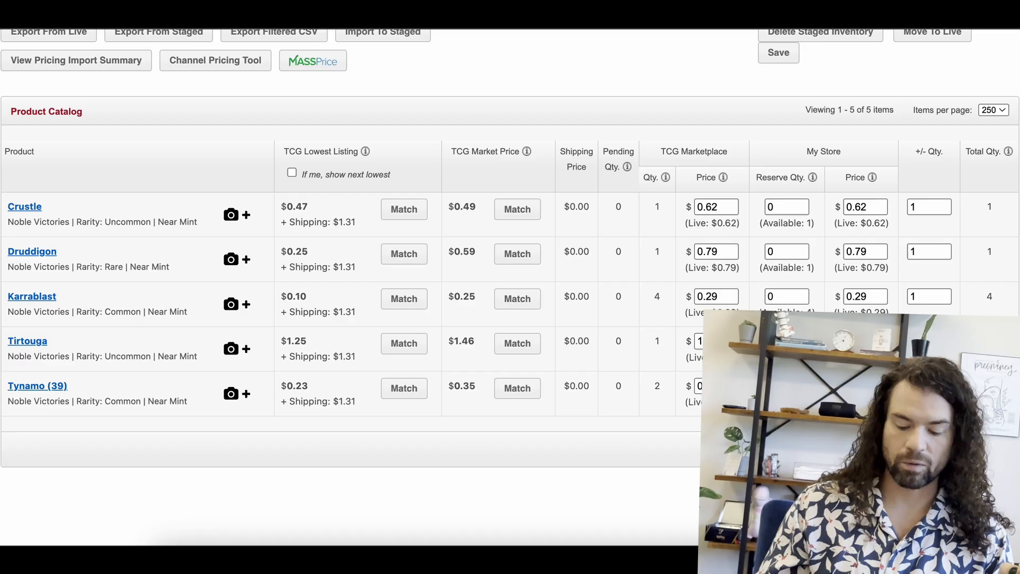
scroll(510, 287, up, 4)
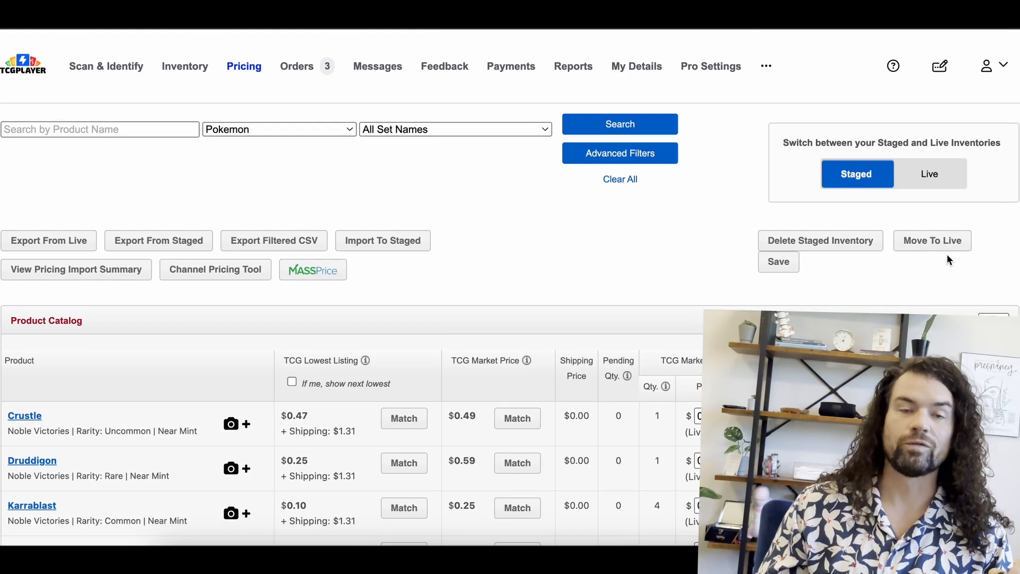
Step: Move all the staged search results to live, continue with the updates and close the submission summary
click(946, 244)
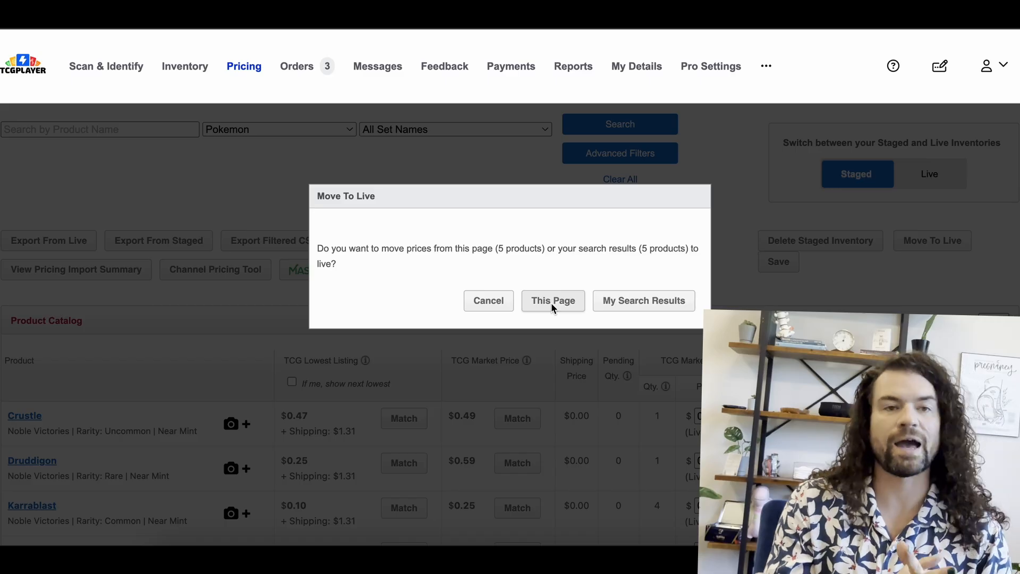
click(645, 303)
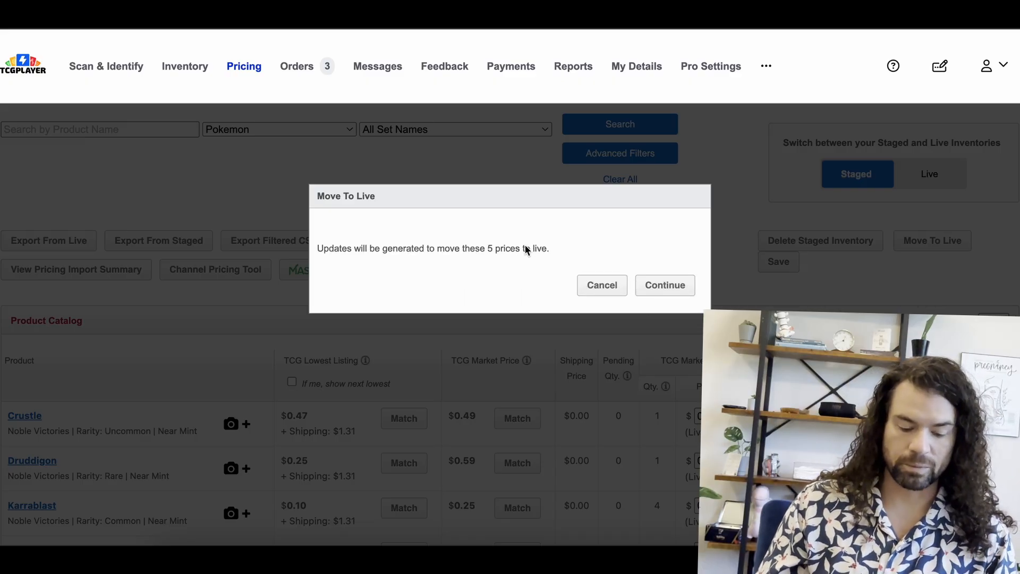
click(653, 290)
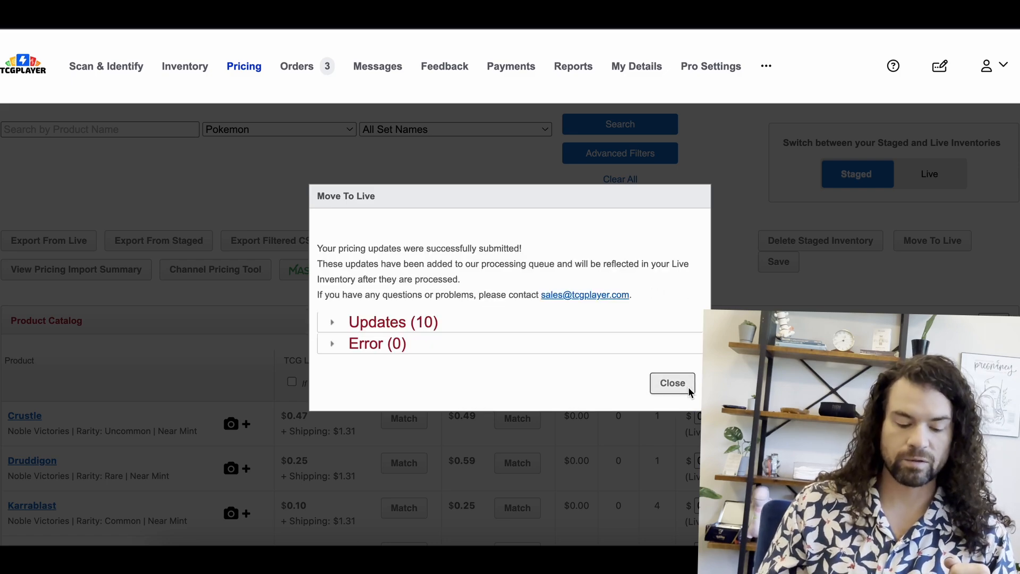
click(689, 392)
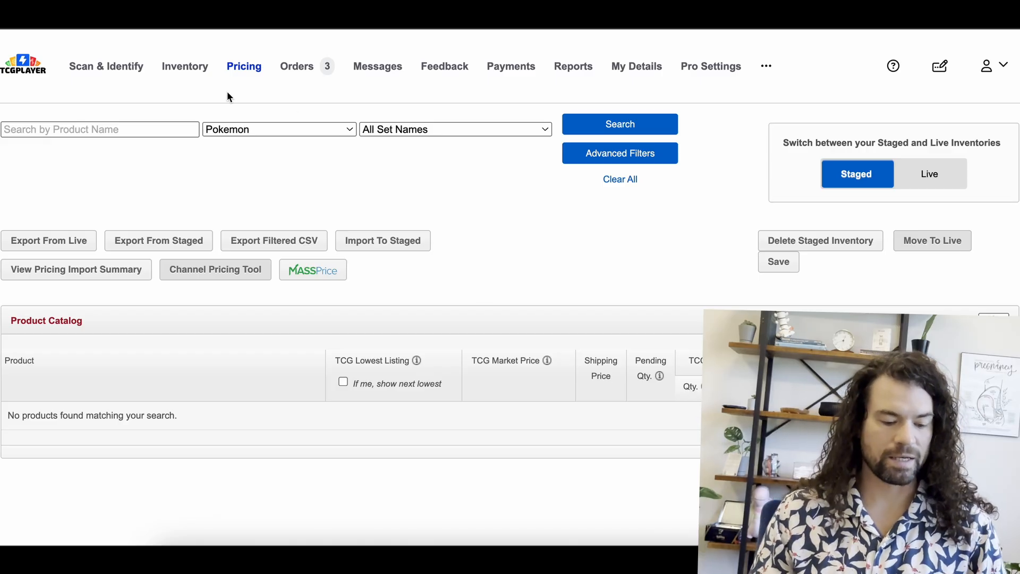
Step: Search the inventory page for products named "crustle"
click(180, 69)
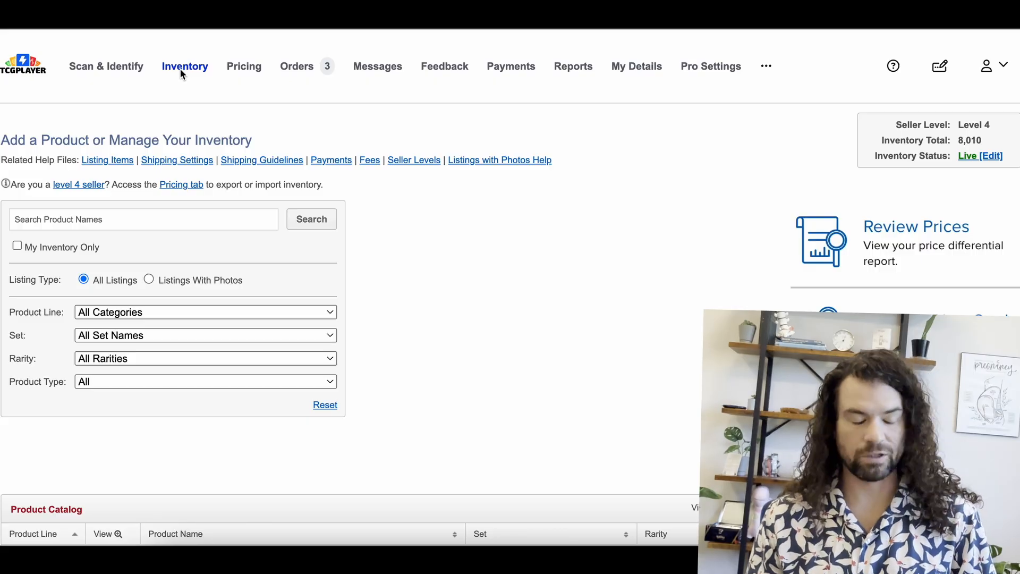
click(193, 223)
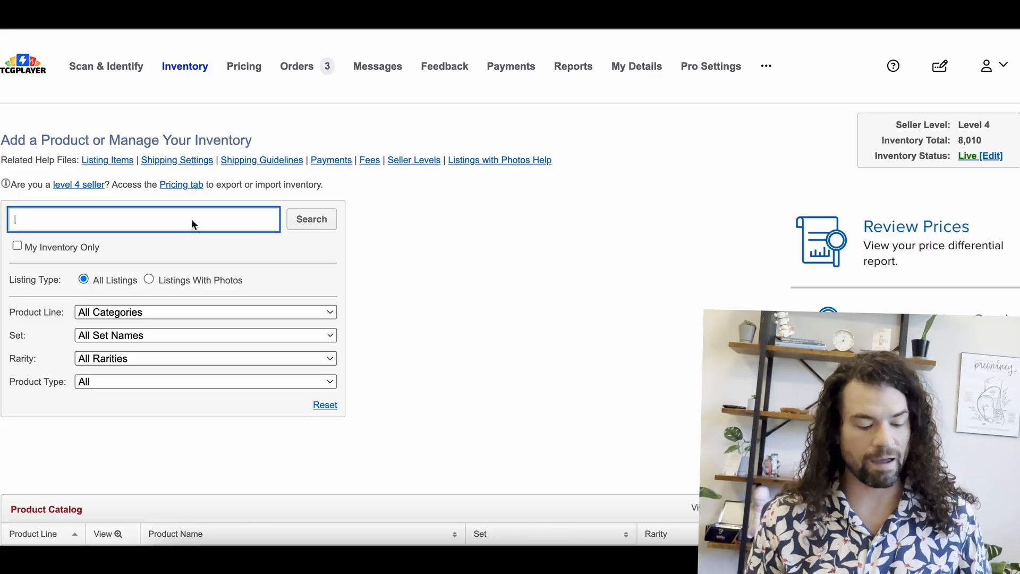
text(crustle)
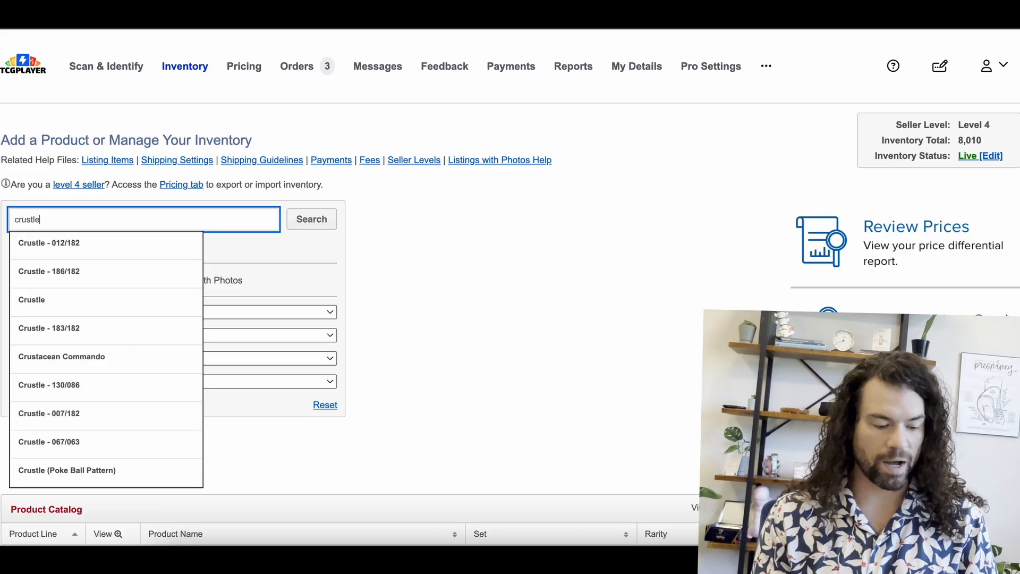
key(Return)
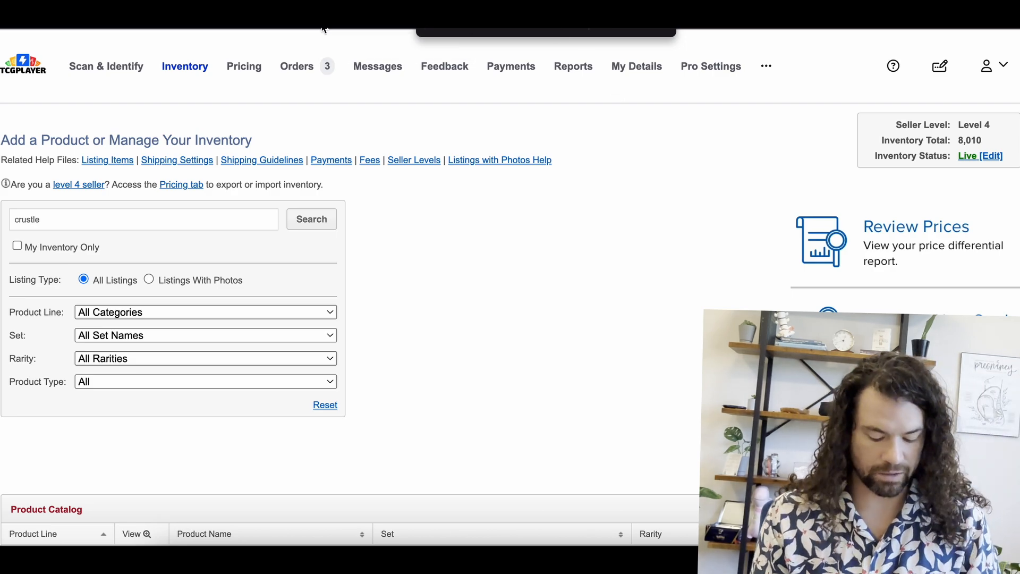
Step: Find number 7/101, check the prices and quantities of the Noble Victories Crustle listing, and return to the inventory results
text(7/101)
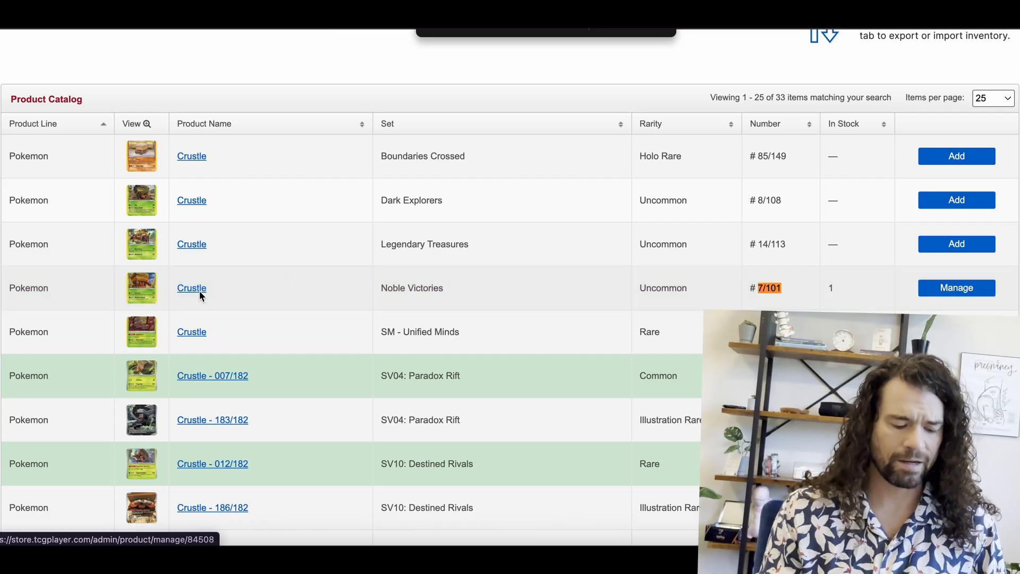
click(199, 290)
scroll(227, 233, down, 1)
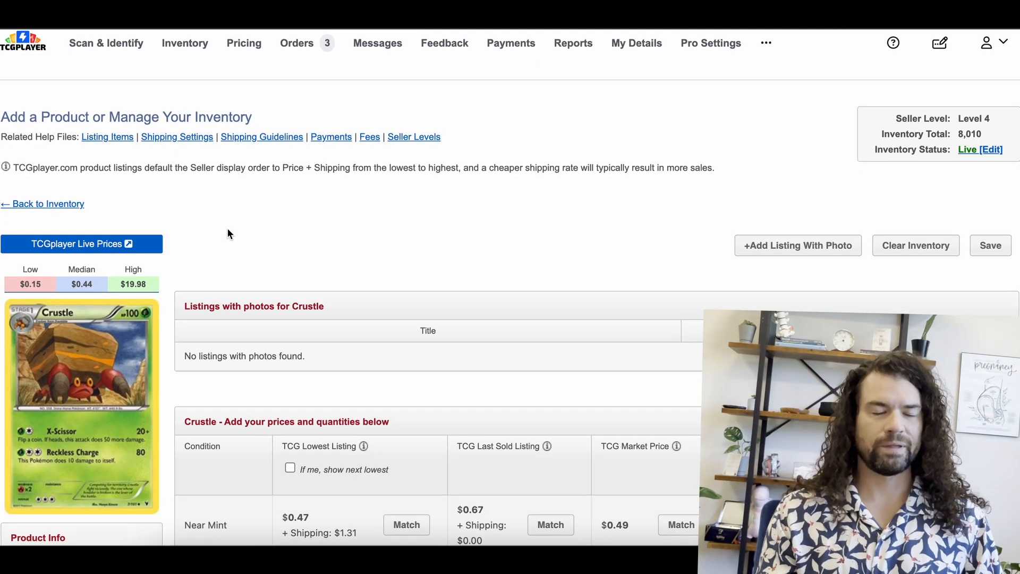
scroll(228, 234, down, 4)
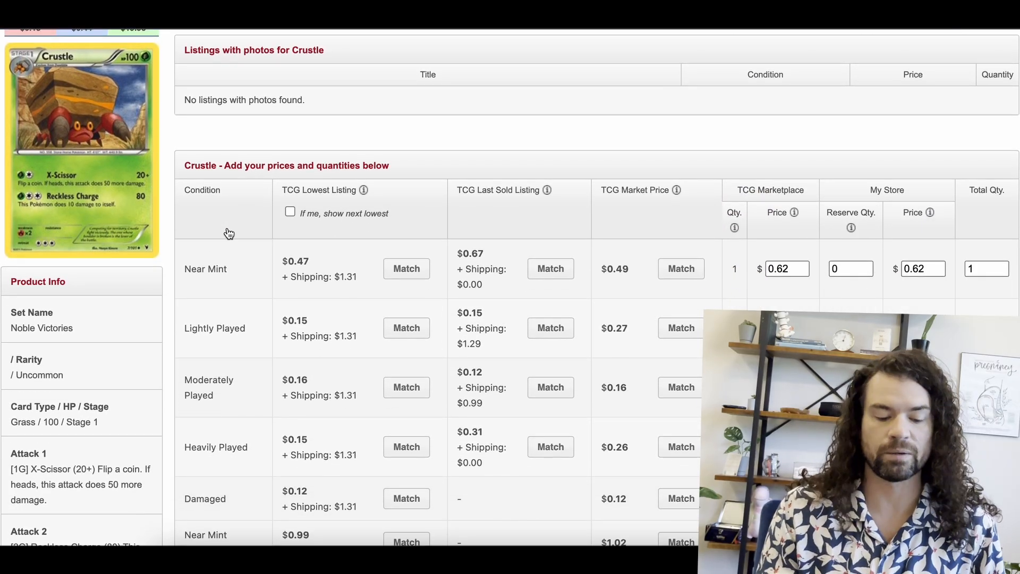
scroll(228, 234, up, 1)
scroll(229, 234, up, 1)
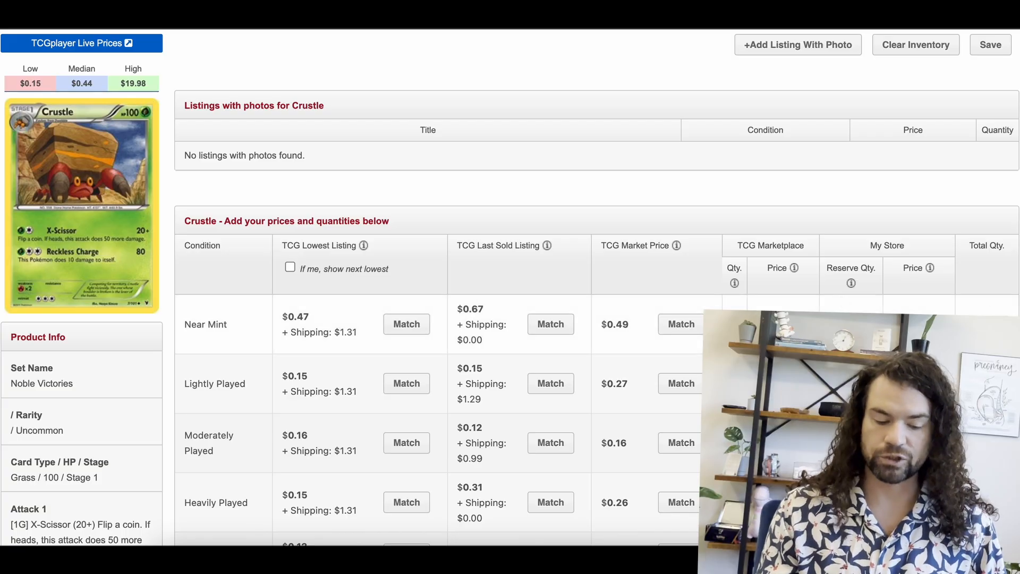
scroll(13, 196, up, 5)
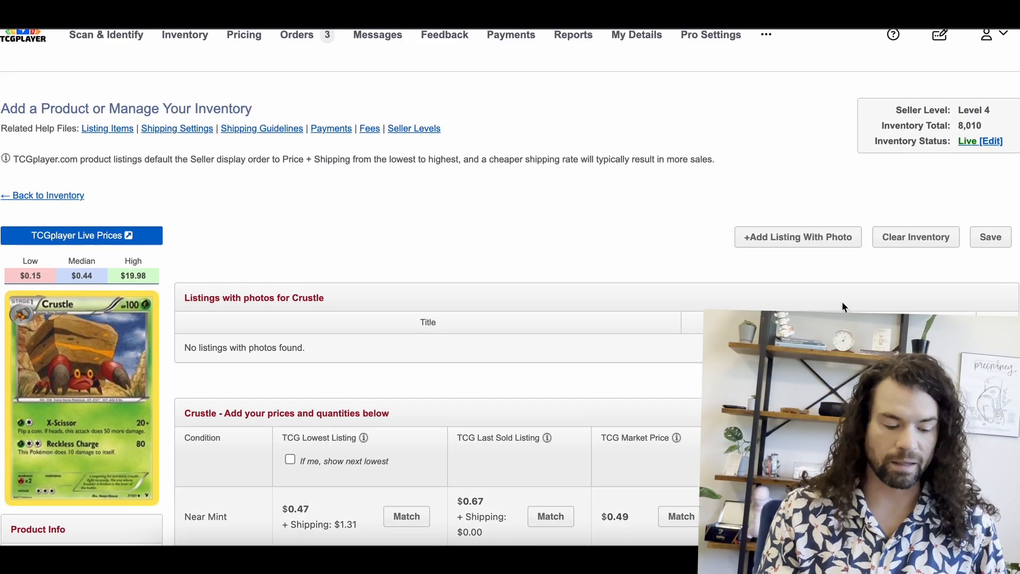
click(20, 195)
scroll(21, 195, down, 8)
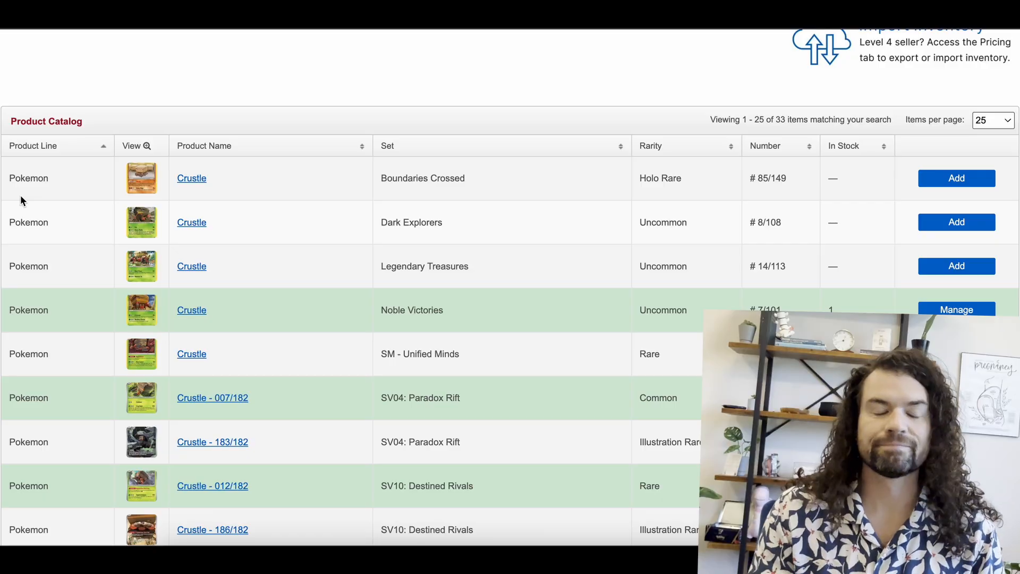